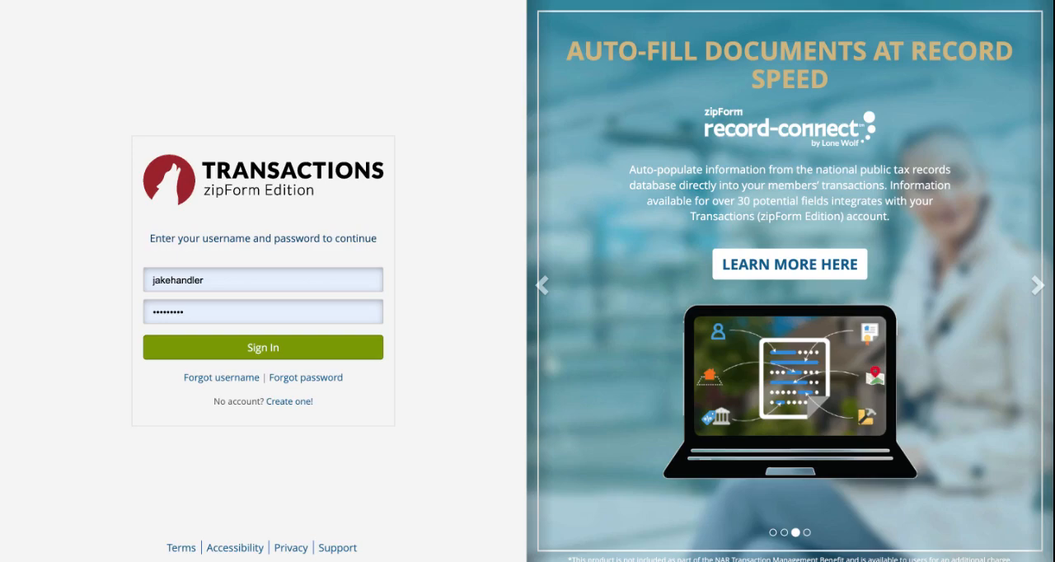
Sign in and create a new lease transaction named "Exmaple" in the Residential category.
{"action": "left_click", "coordinate": [331, 353]}
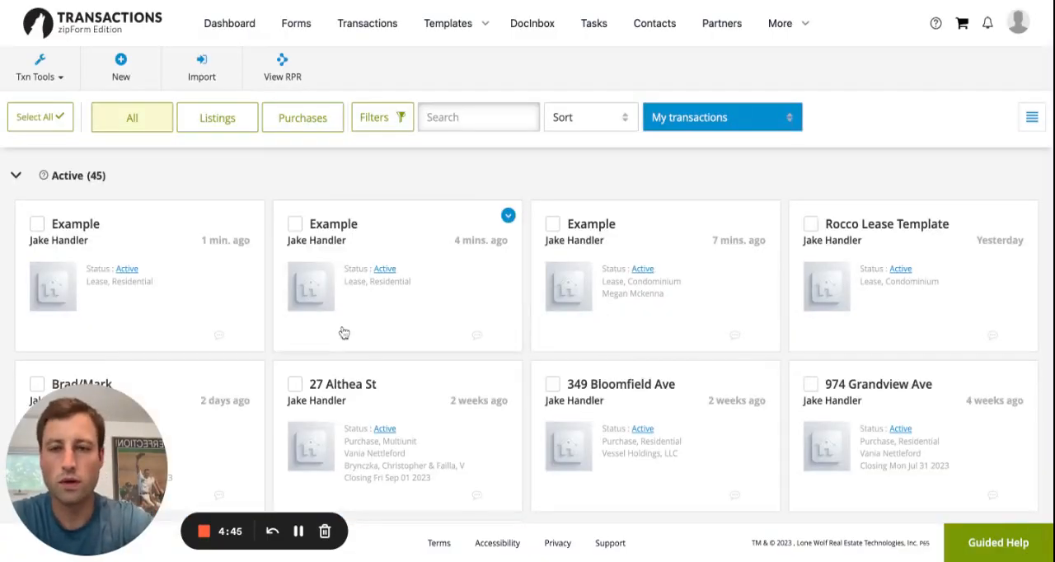
{"action": "left_click", "coordinate": [122, 71]}
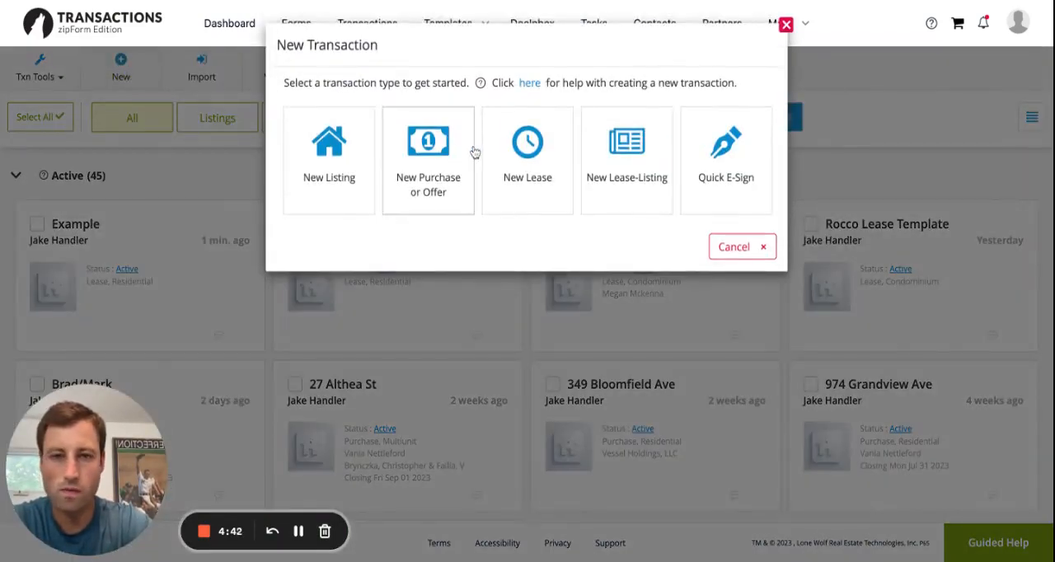
{"action": "left_click", "coordinate": [522, 163]}
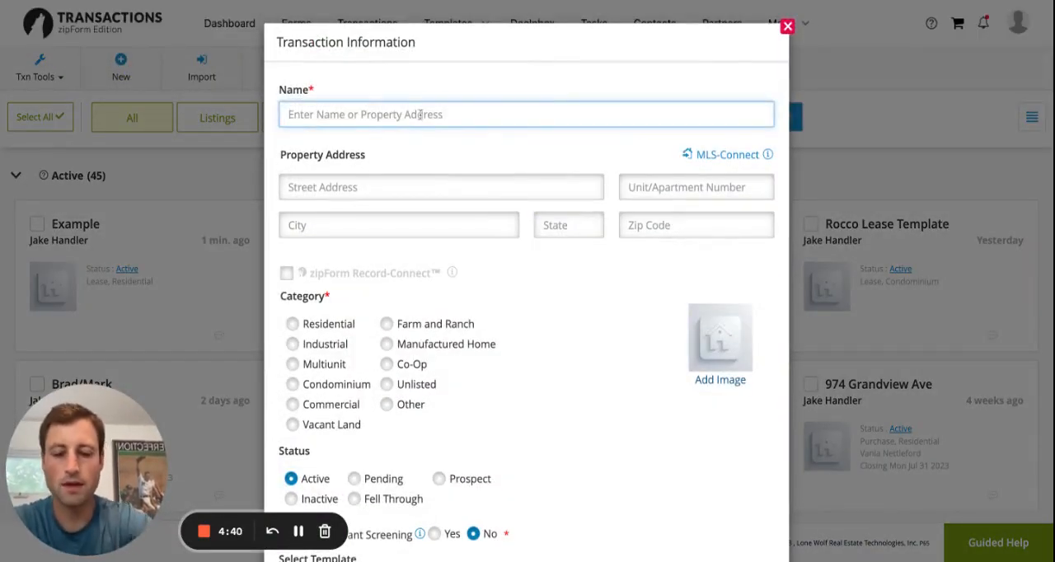
{"action": "type", "text": "Exmaple"}
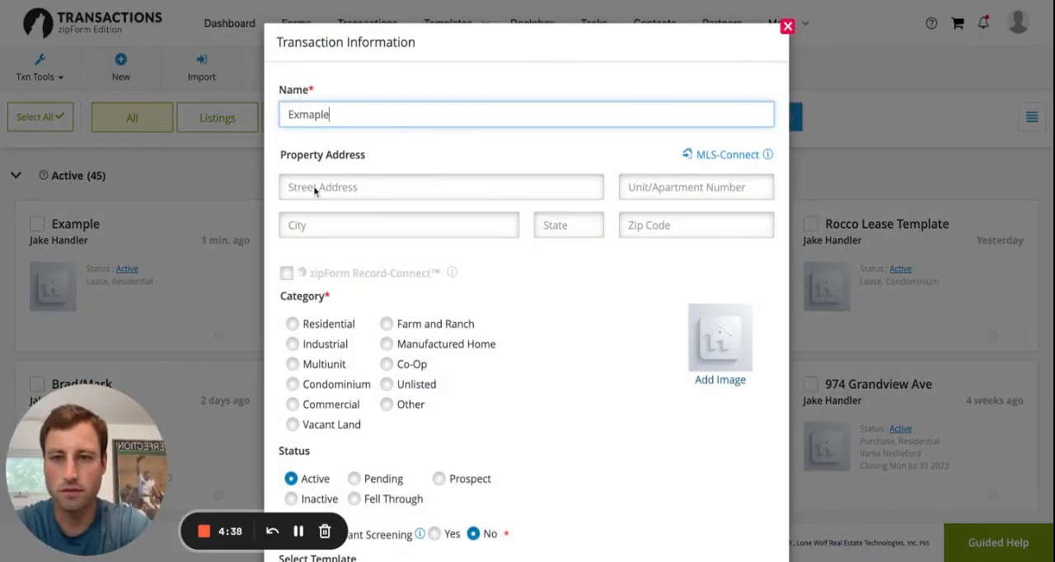
{"action": "left_click", "coordinate": [326, 324]}
{"action": "scroll", "coordinate": [607, 427], "scroll_direction": "down", "scroll_amount": 3}
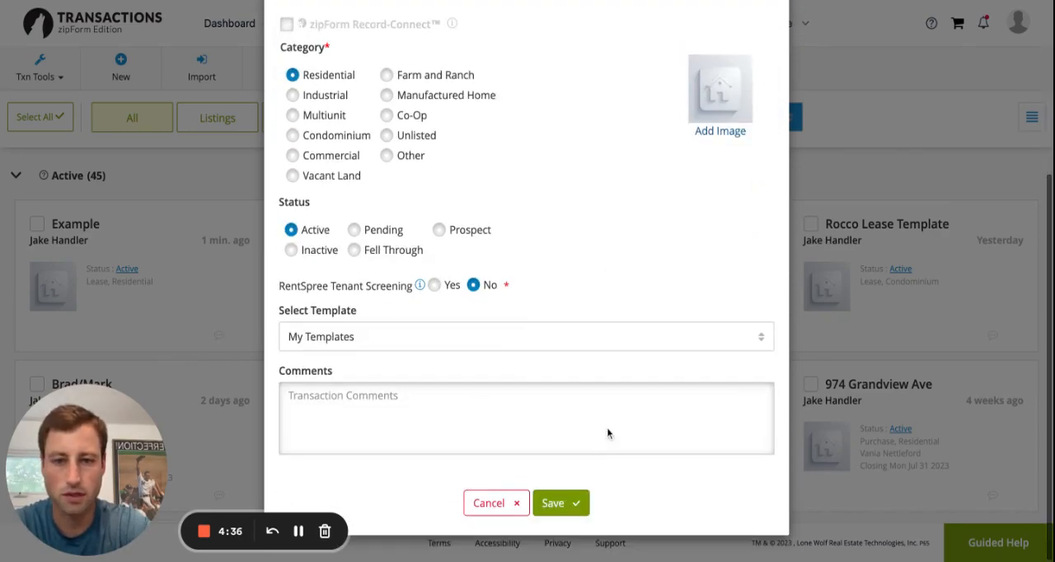
{"action": "left_click", "coordinate": [577, 496]}
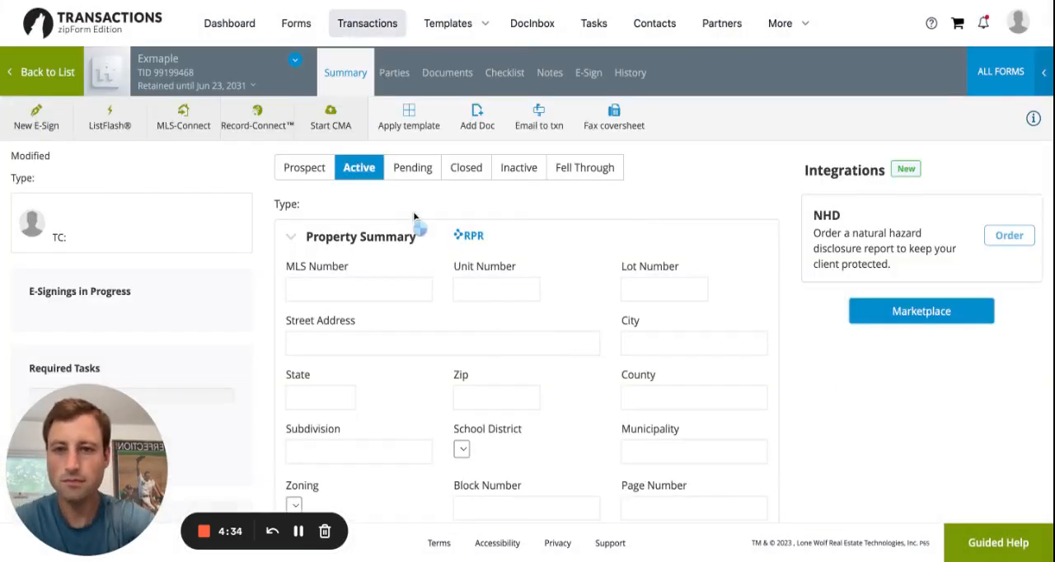
Add the Lease Application - 8/15 form from the New Jersey Association of REALTORS library to the transaction's documents.
{"action": "left_click", "coordinate": [458, 76]}
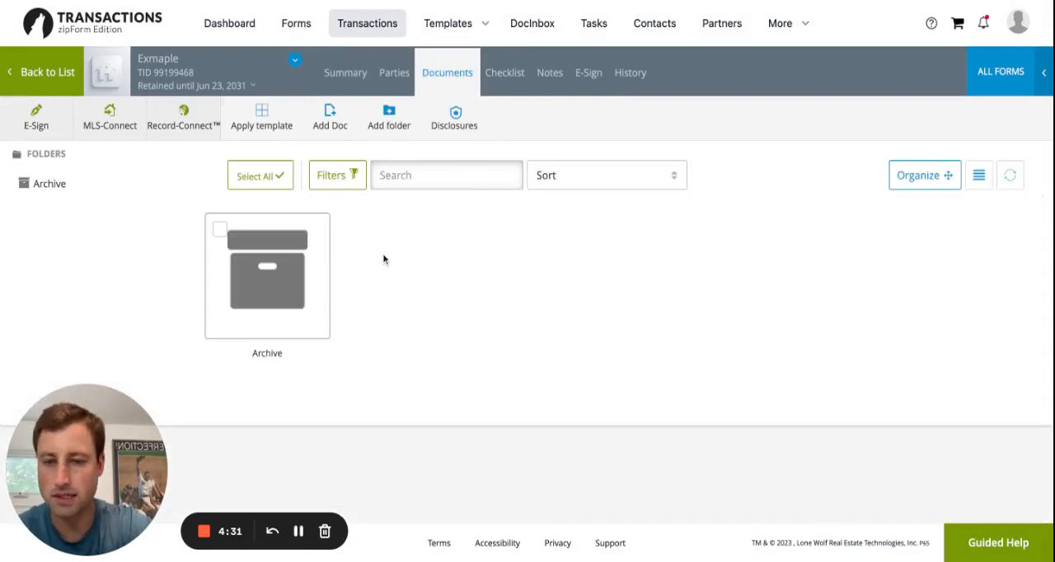
{"action": "left_click", "coordinate": [1003, 85]}
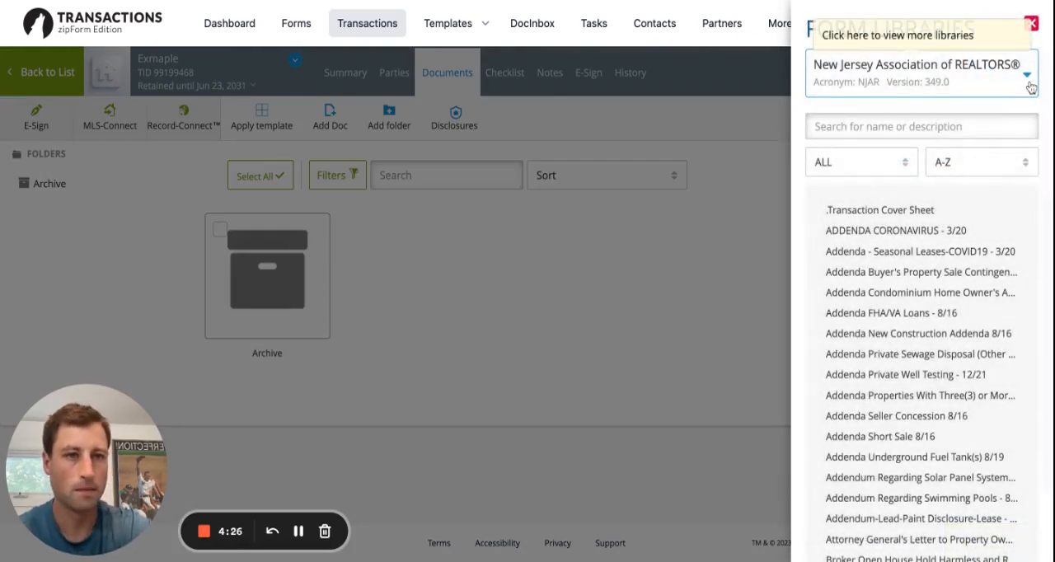
{"action": "left_click", "coordinate": [1026, 78]}
{"action": "left_click", "coordinate": [1020, 161]}
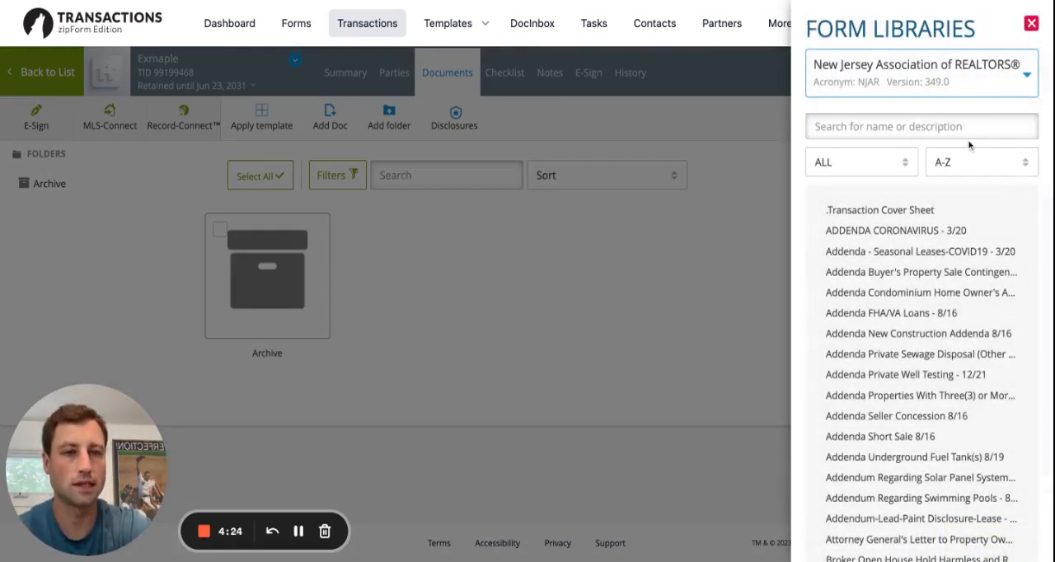
{"action": "left_click", "coordinate": [926, 125]}
{"action": "type", "text": "lease appl"}
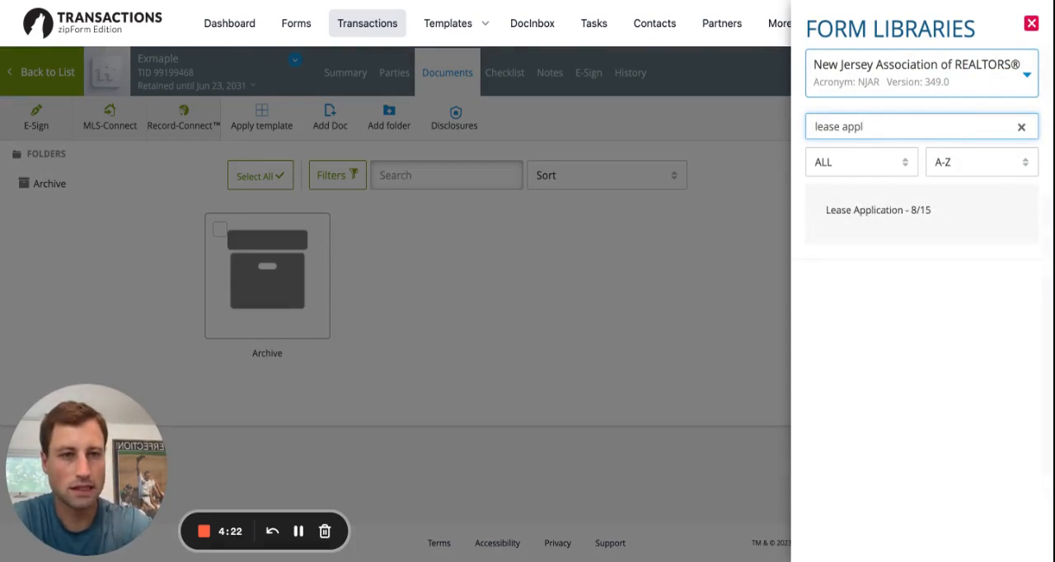
{"action": "left_click", "coordinate": [962, 216]}
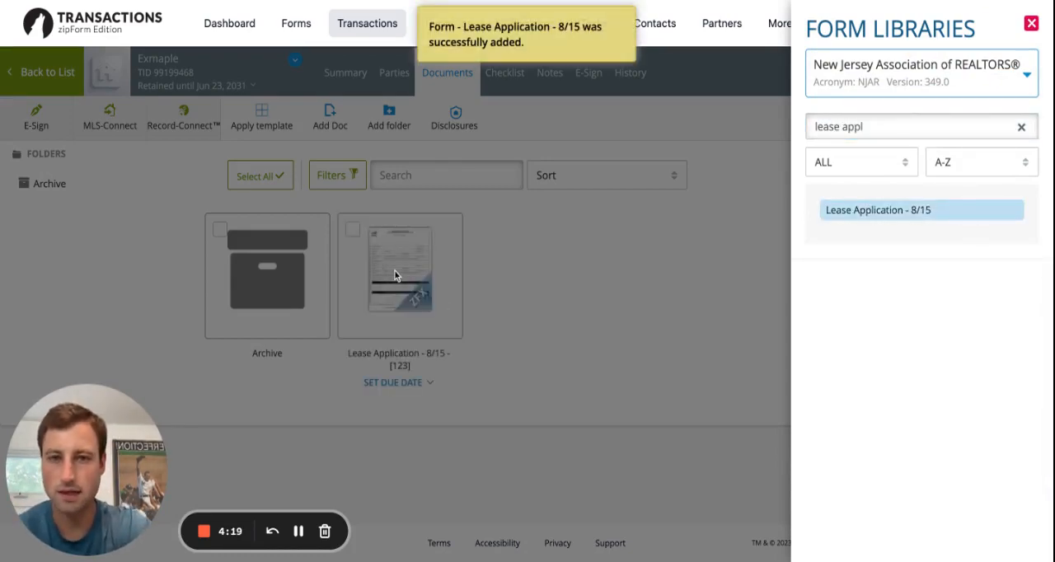
{"action": "left_click", "coordinate": [544, 296]}
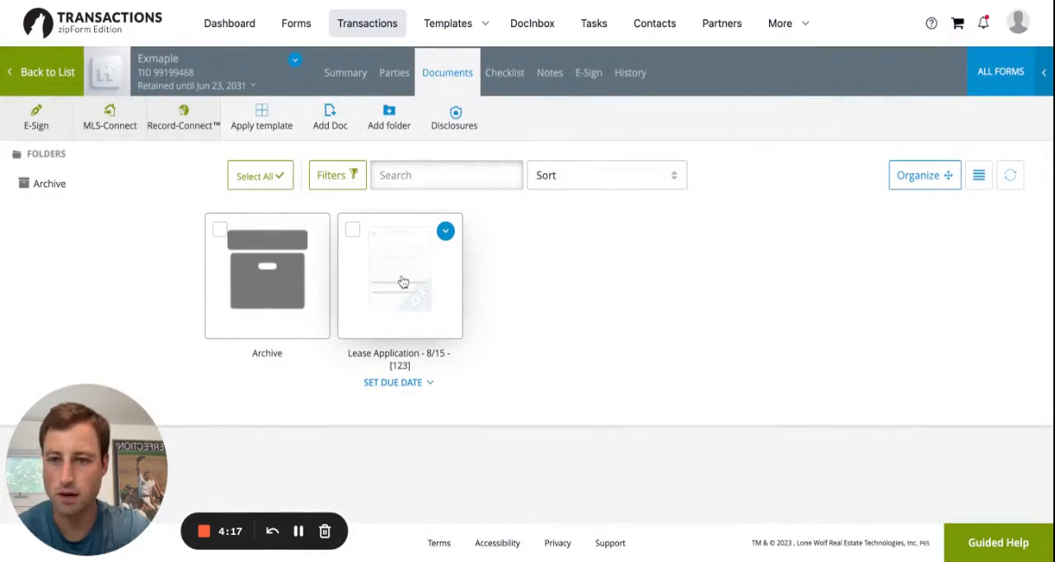
Open the lease application in the New Form Editor and create a new Authentisign signing for it.
{"action": "left_click", "coordinate": [401, 283]}
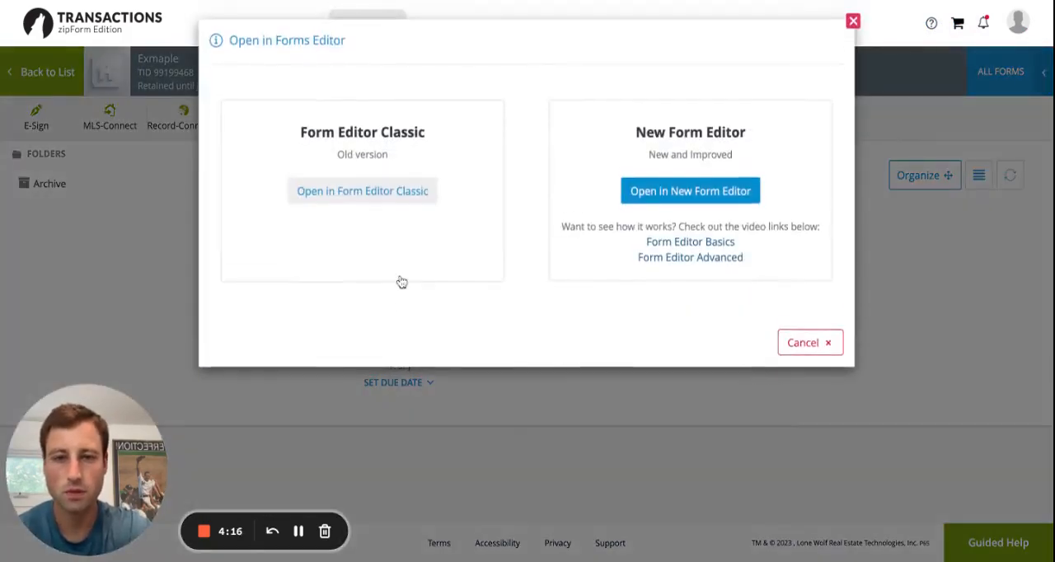
{"action": "left_click", "coordinate": [672, 196]}
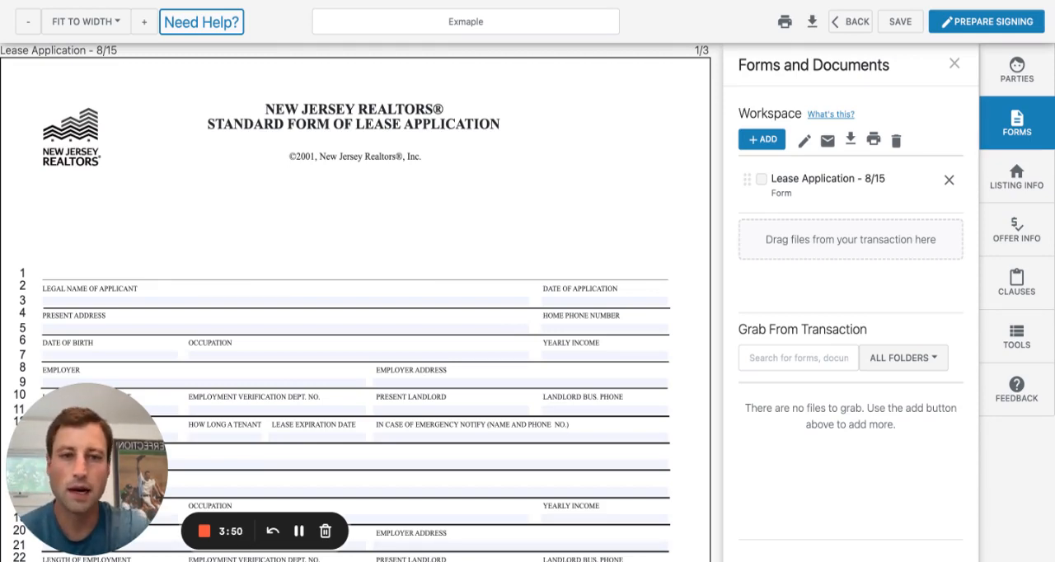
{"action": "left_click", "coordinate": [761, 179]}
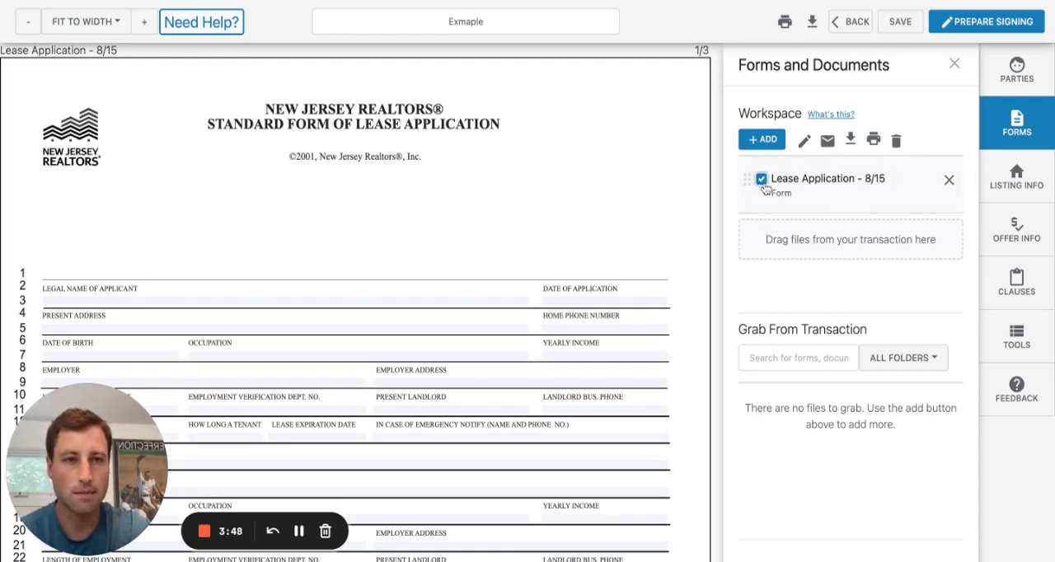
{"action": "left_click", "coordinate": [986, 22]}
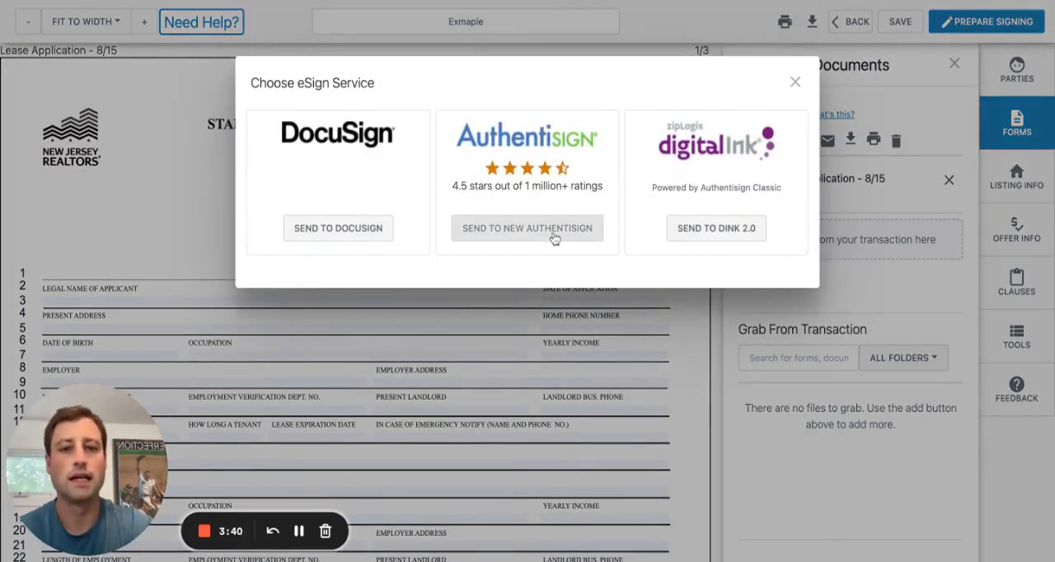
{"action": "left_click", "coordinate": [554, 239]}
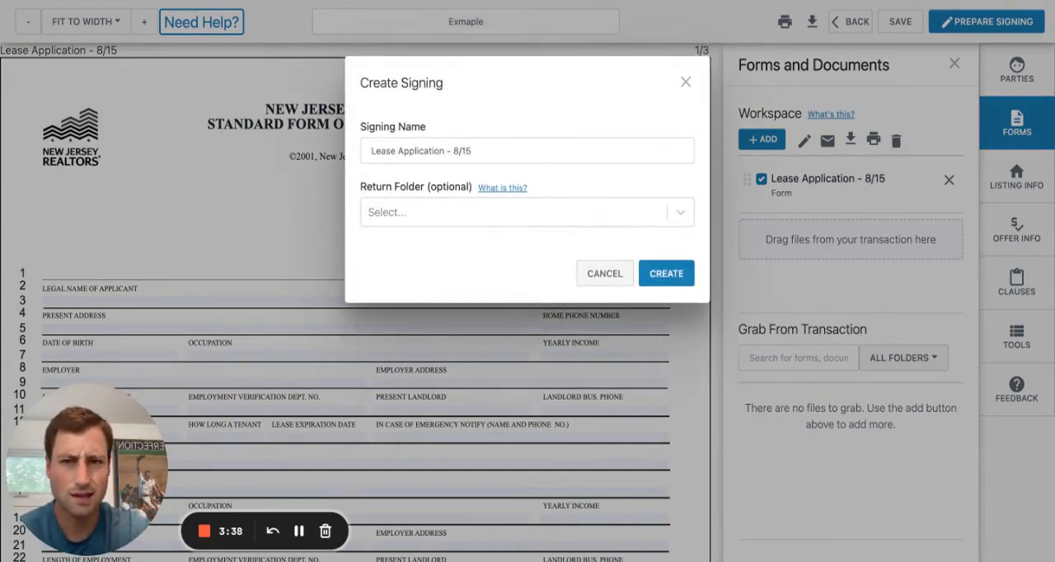
{"action": "left_click", "coordinate": [680, 276]}
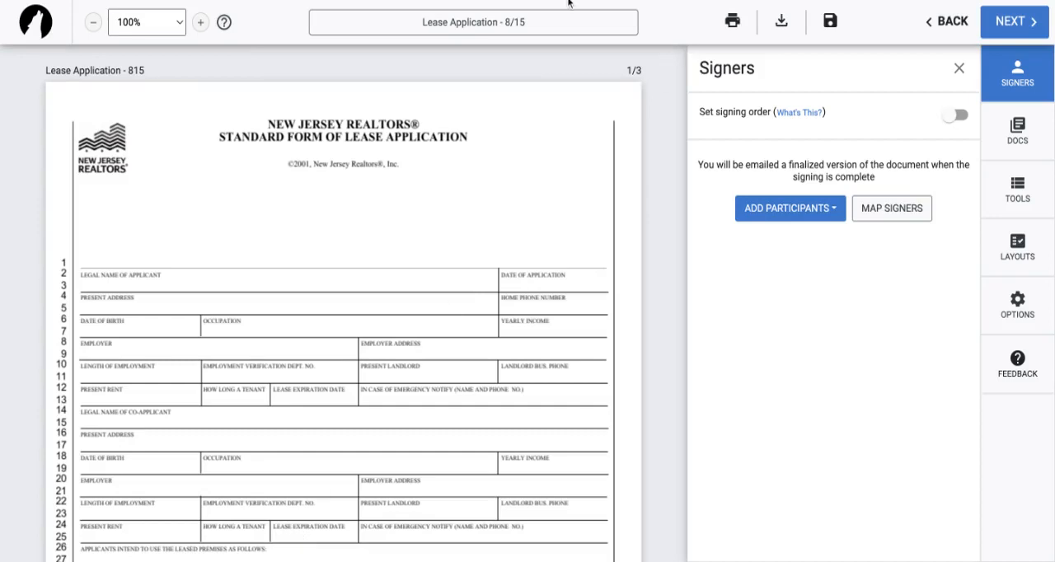
Start a new signing participant and fill in the signer's first name, last name and e-mail.
{"action": "left_click", "coordinate": [1020, 84]}
{"action": "left_click", "coordinate": [1018, 87]}
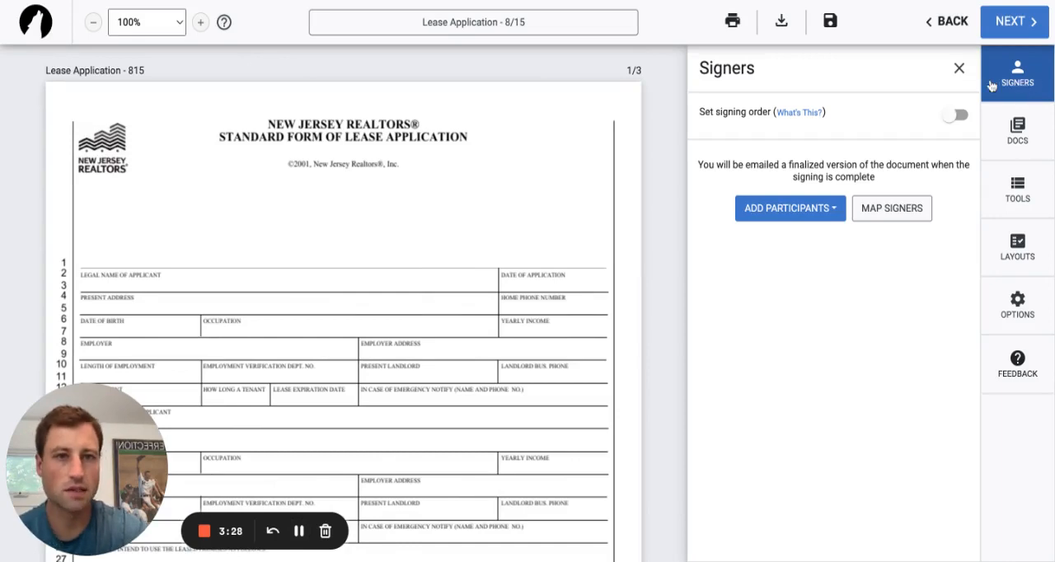
{"action": "left_click", "coordinate": [832, 213]}
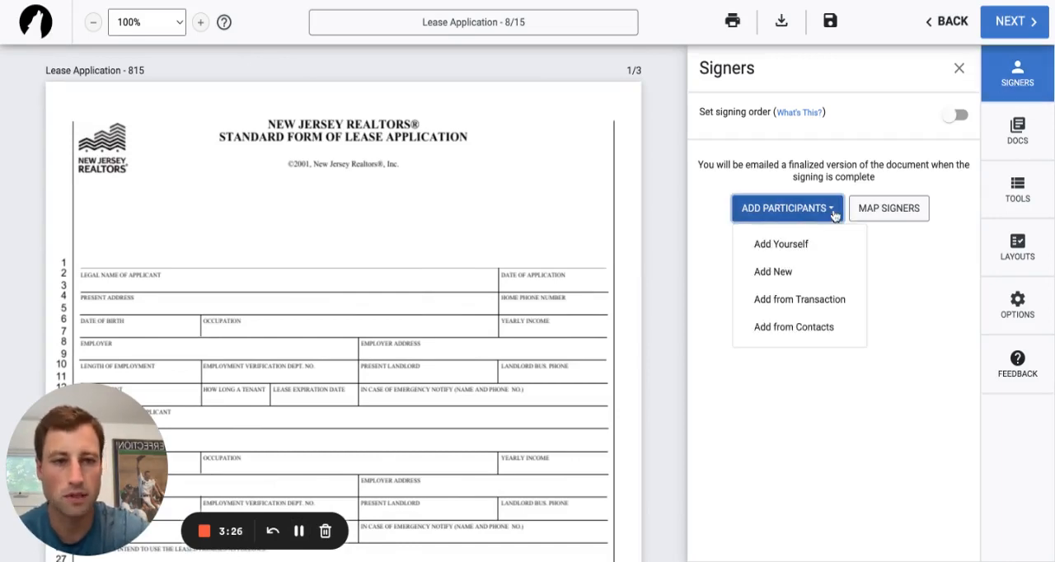
{"action": "left_click", "coordinate": [792, 281]}
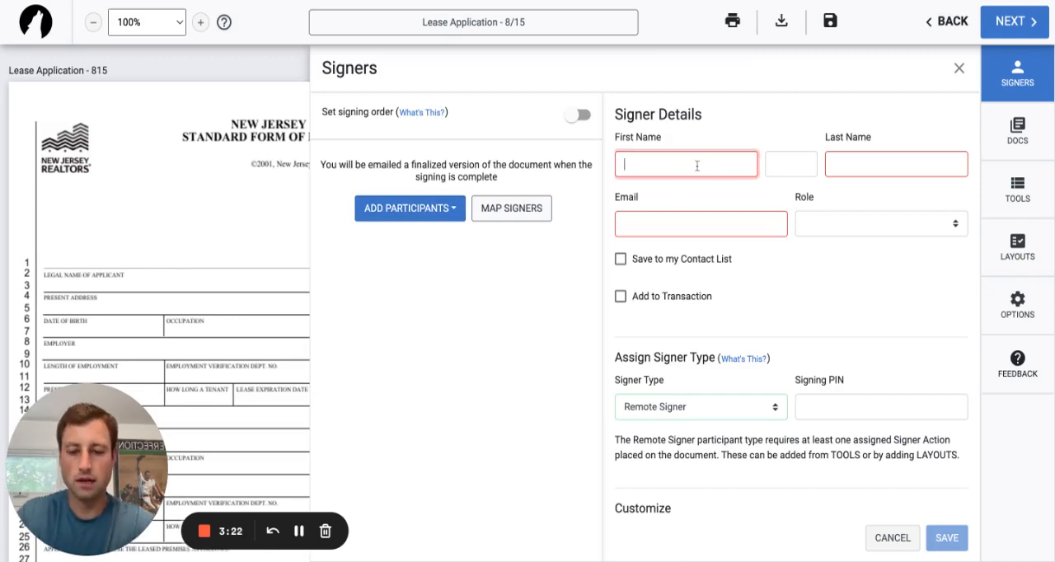
{"action": "key", "text": "Tab"}
{"action": "key", "text": "Tab"}
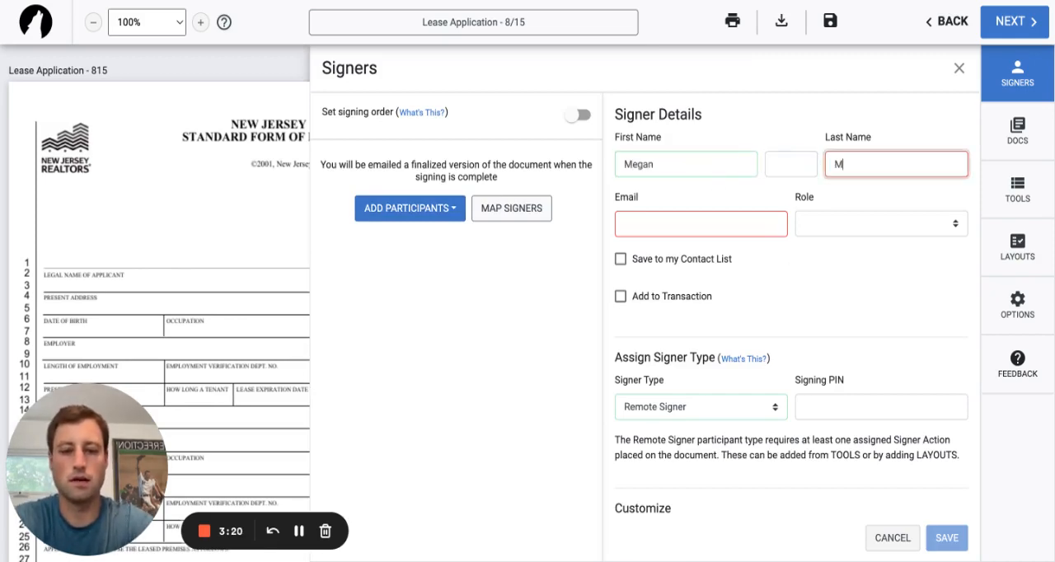
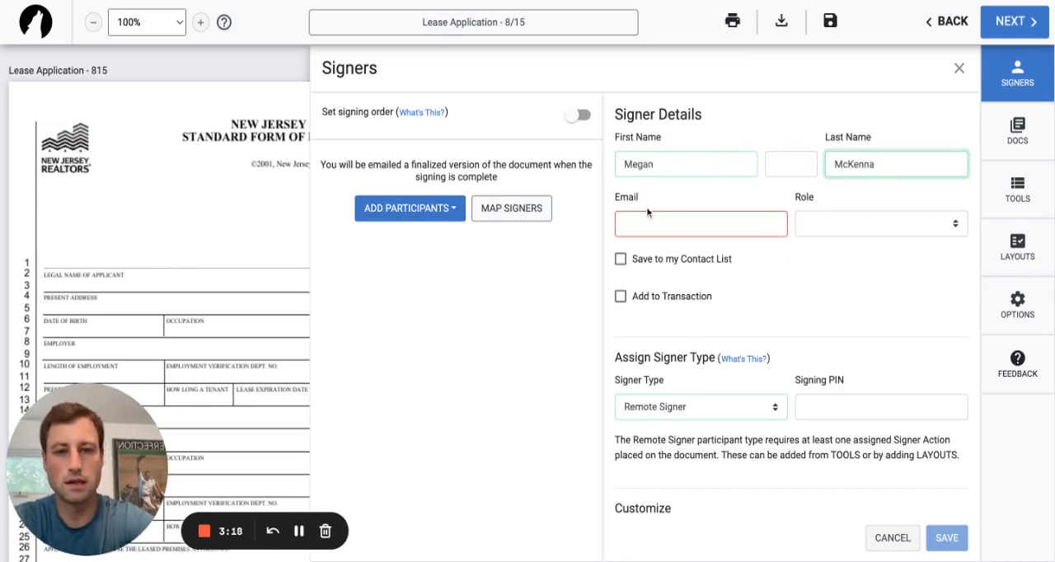
{"action": "left_click", "coordinate": [650, 215]}
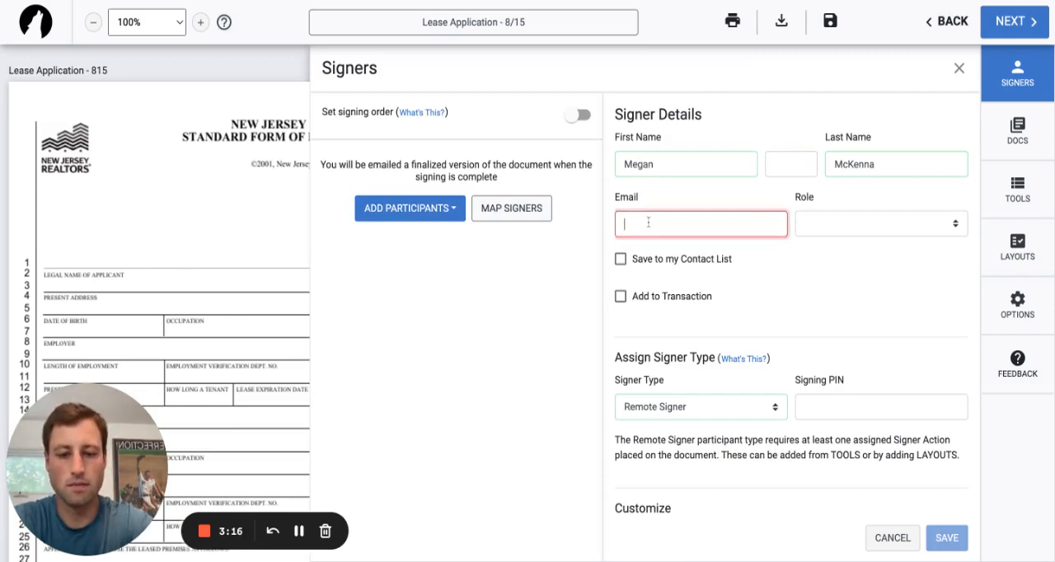
{"action": "type", "text": "me"}
{"action": "left_click", "coordinate": [684, 249]}
Give the signer the Buyer One role, include them in the contact list and the transaction, and save the signer.
{"action": "left_click", "coordinate": [825, 230]}
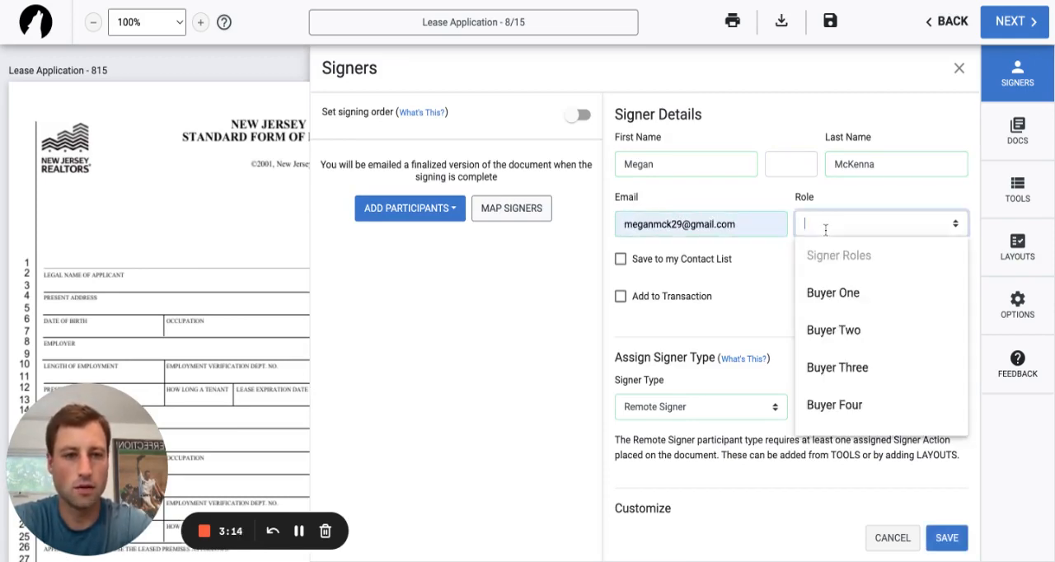
{"action": "left_click", "coordinate": [844, 292]}
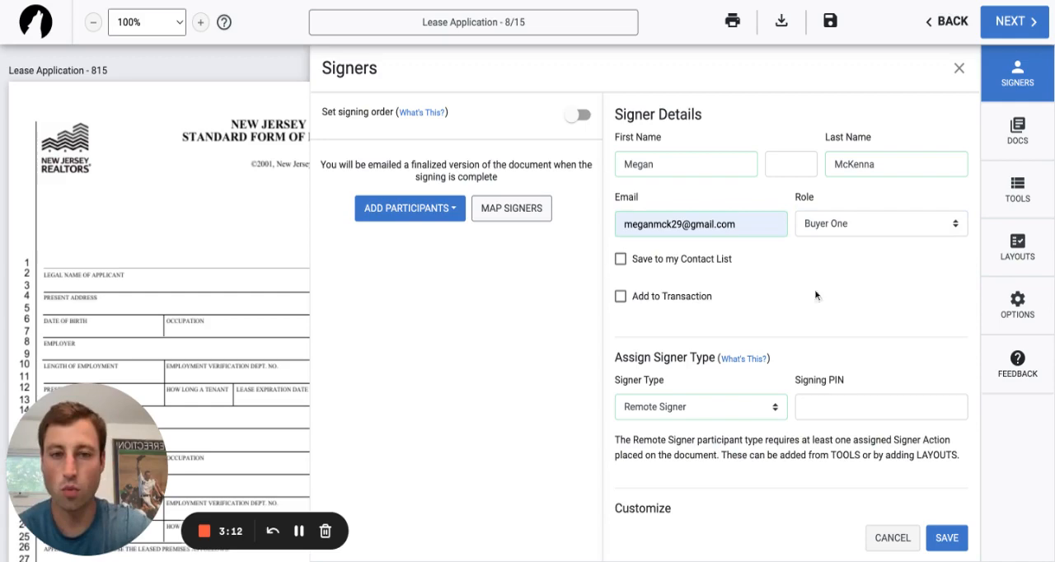
{"action": "left_click", "coordinate": [697, 300]}
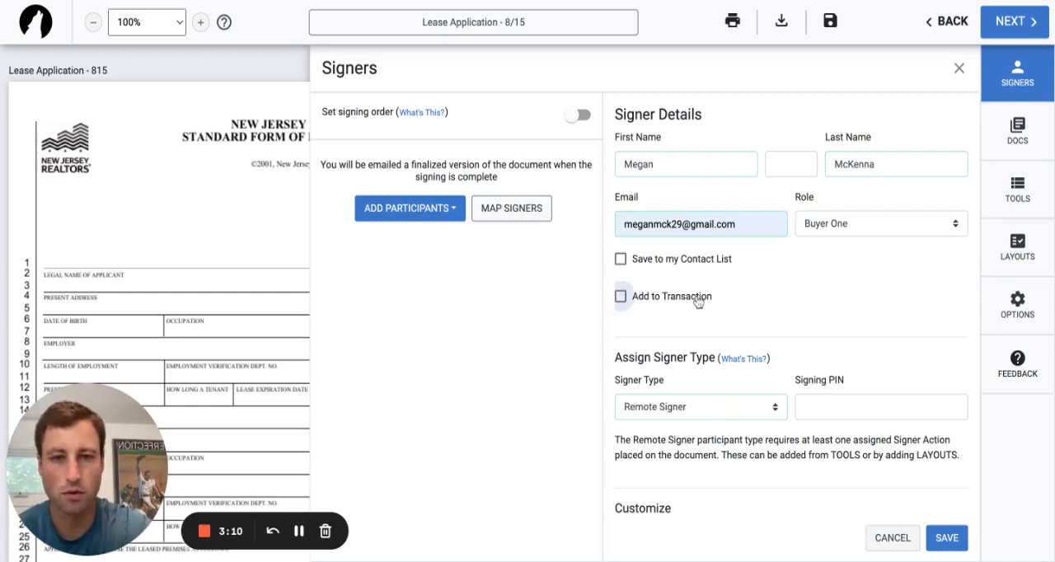
{"action": "left_click", "coordinate": [690, 262]}
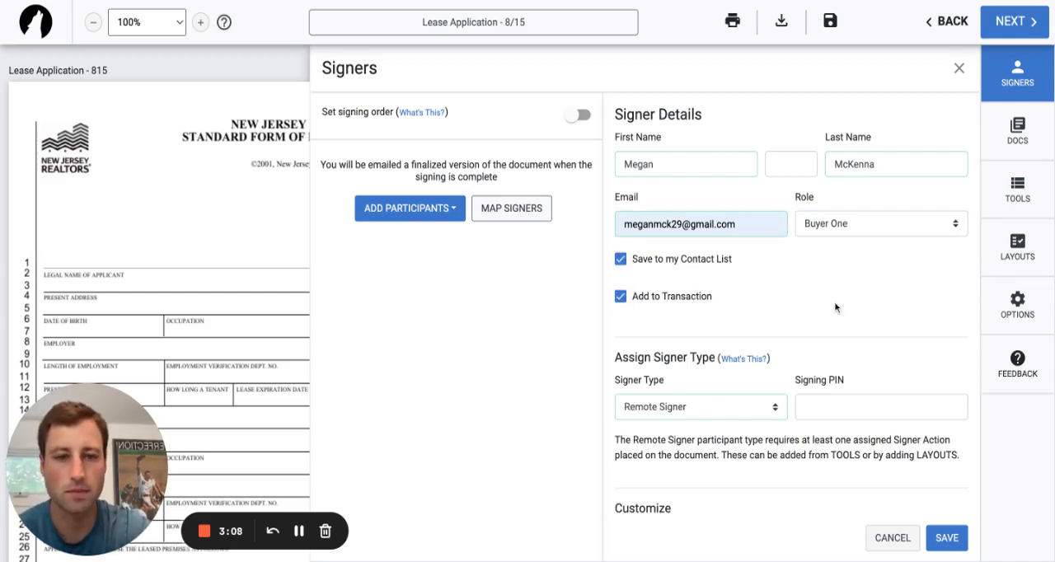
{"action": "scroll", "coordinate": [836, 308], "scroll_direction": "down", "scroll_amount": 2}
{"action": "left_click", "coordinate": [946, 537]}
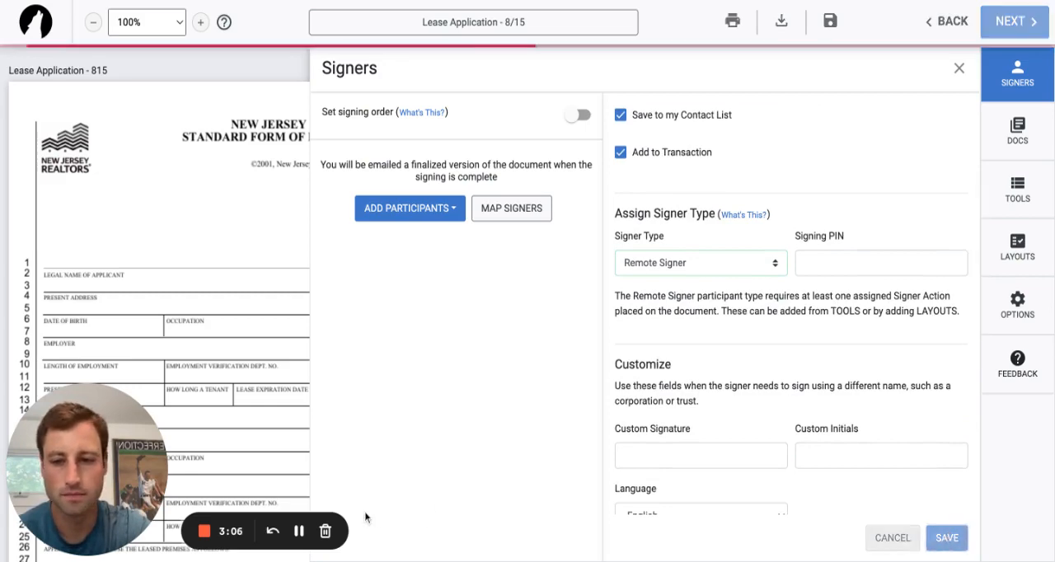
With Buyer One as the active signer, place a text box markup just above the Legal Name of Applicant label.
{"action": "left_click", "coordinate": [1020, 188]}
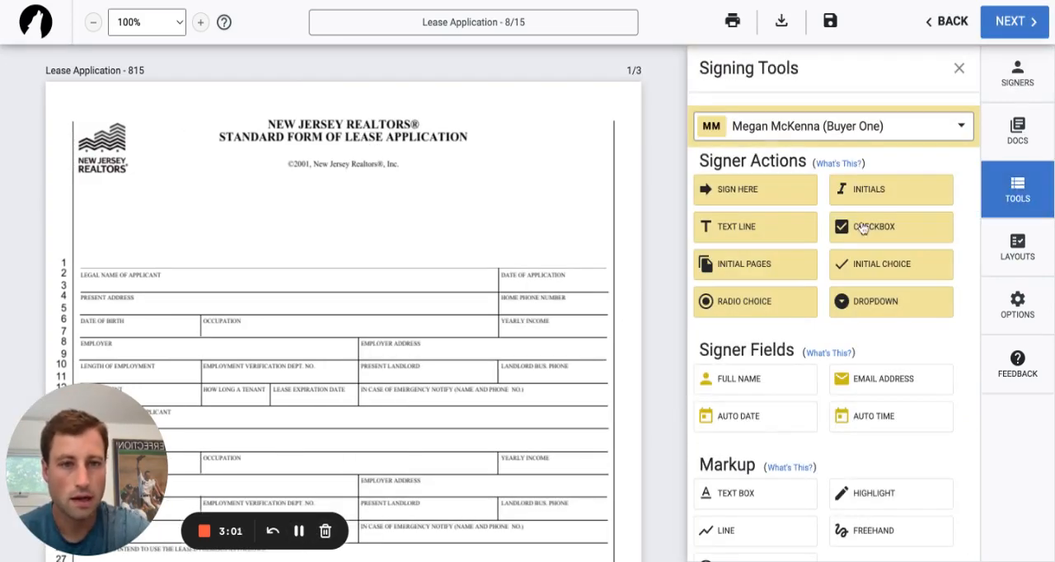
{"action": "left_click", "coordinate": [962, 128]}
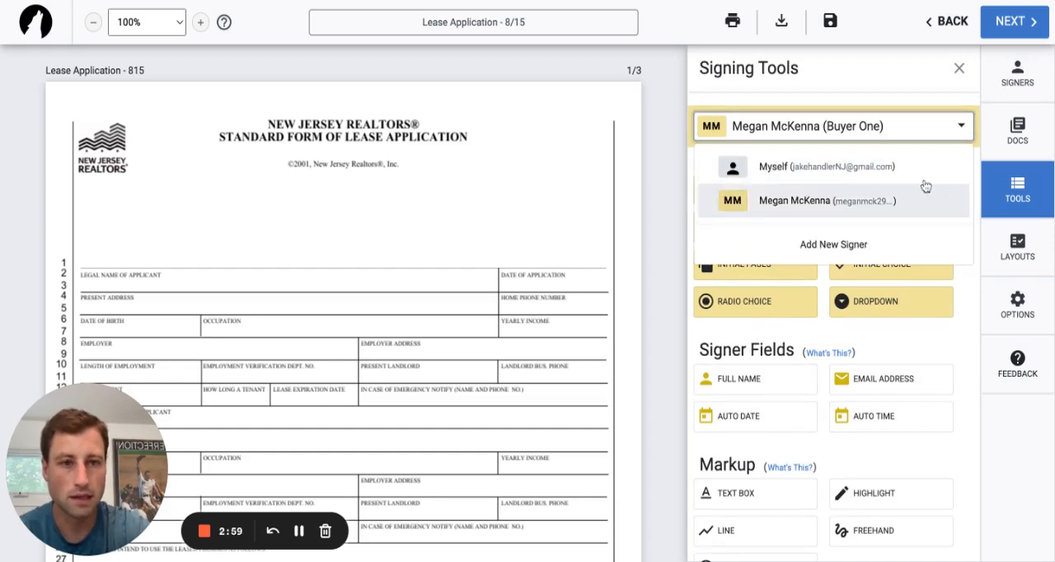
{"action": "left_click", "coordinate": [854, 204]}
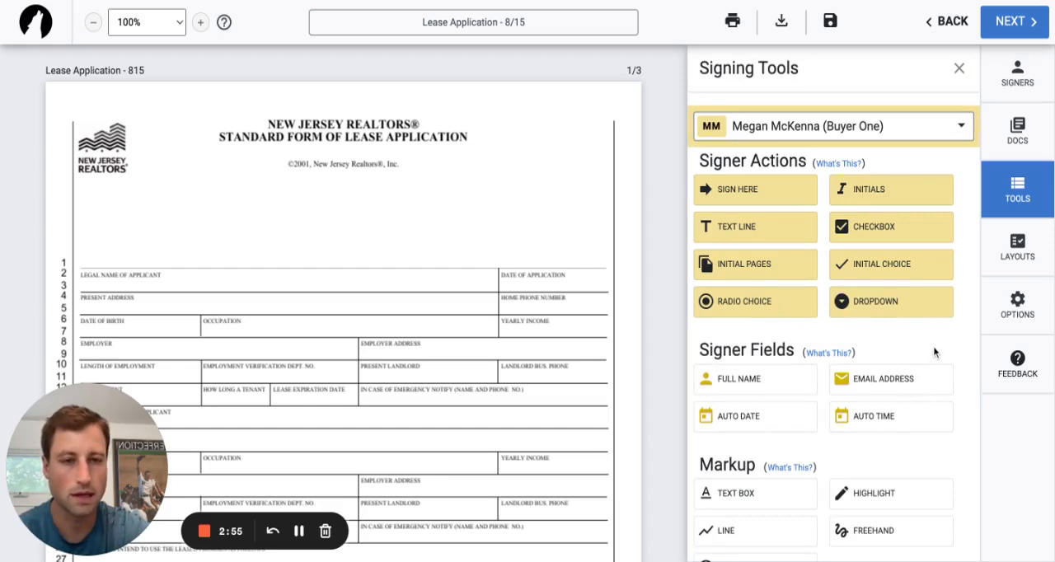
{"action": "scroll", "coordinate": [934, 352], "scroll_direction": "down", "scroll_amount": 1}
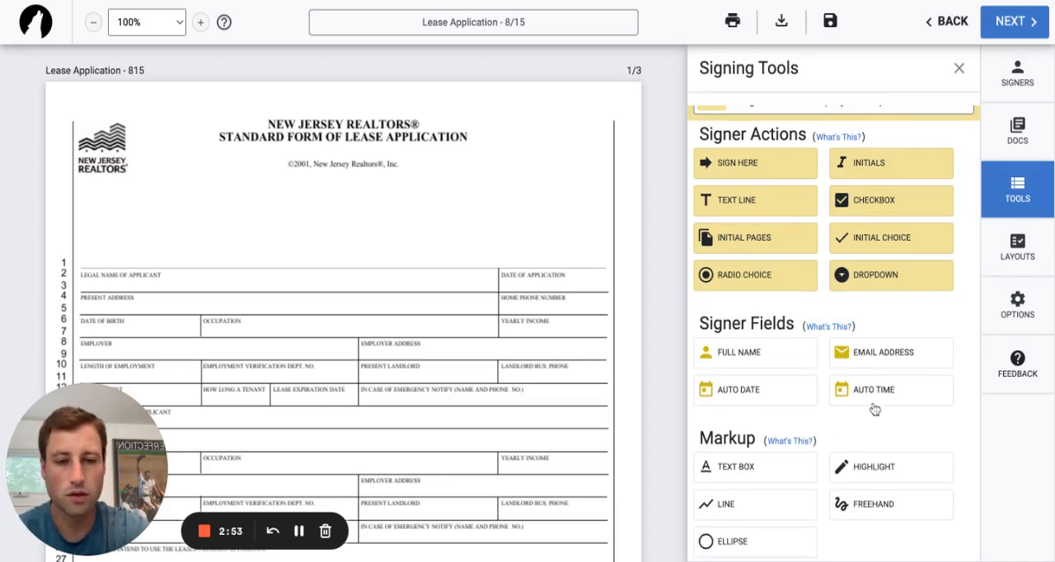
{"action": "left_click", "coordinate": [764, 477]}
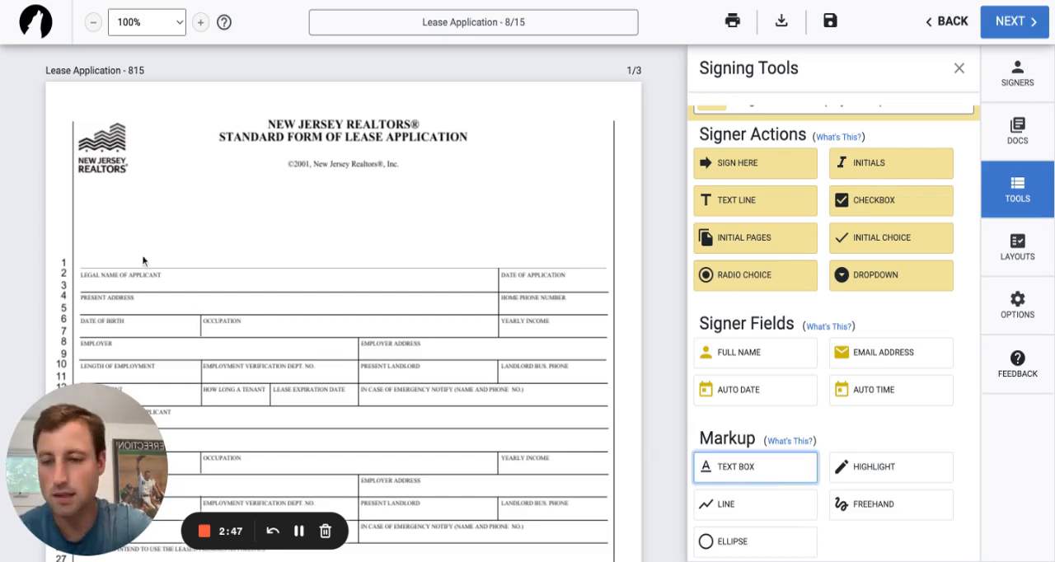
{"action": "left_click", "coordinate": [113, 253]}
{"action": "left_click_drag", "start_coordinate": [139, 256], "coordinate": [121, 259]}
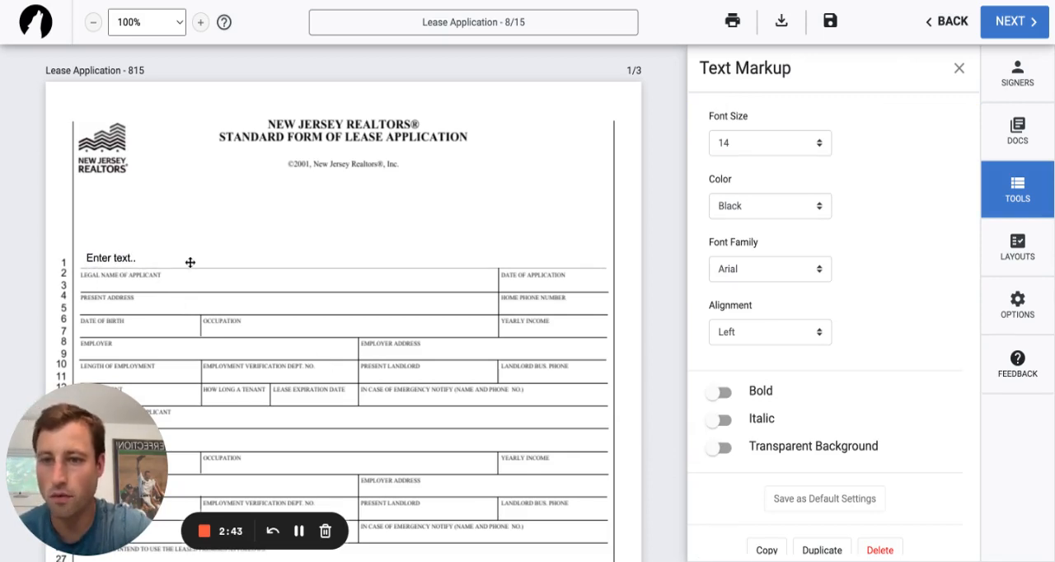
Copy the text box markup above the Legal Name of Applicant label and deselect it.
{"action": "left_click", "coordinate": [160, 260]}
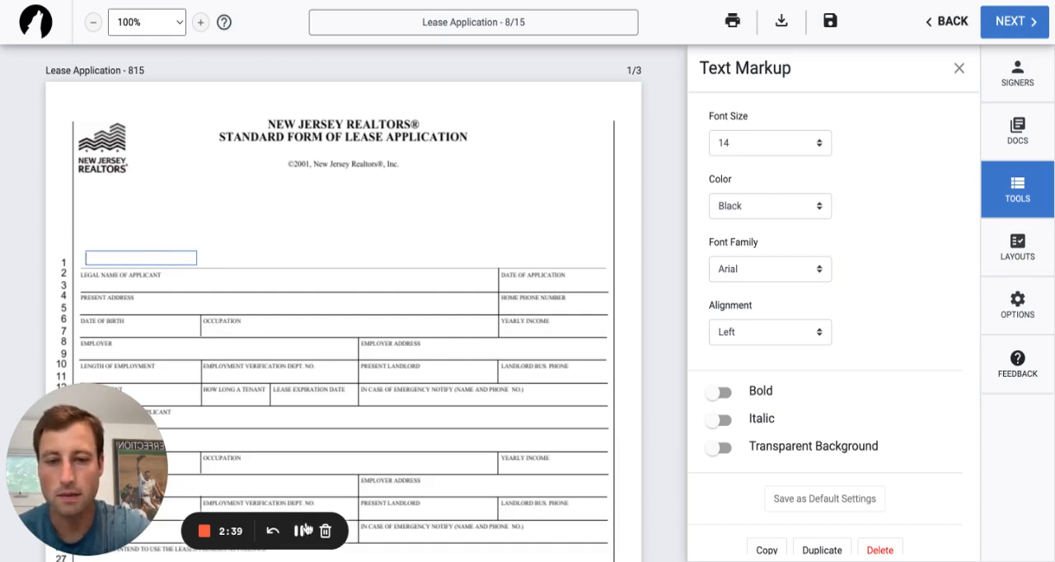
{"action": "scroll", "coordinate": [918, 464], "scroll_direction": "down", "scroll_amount": 1}
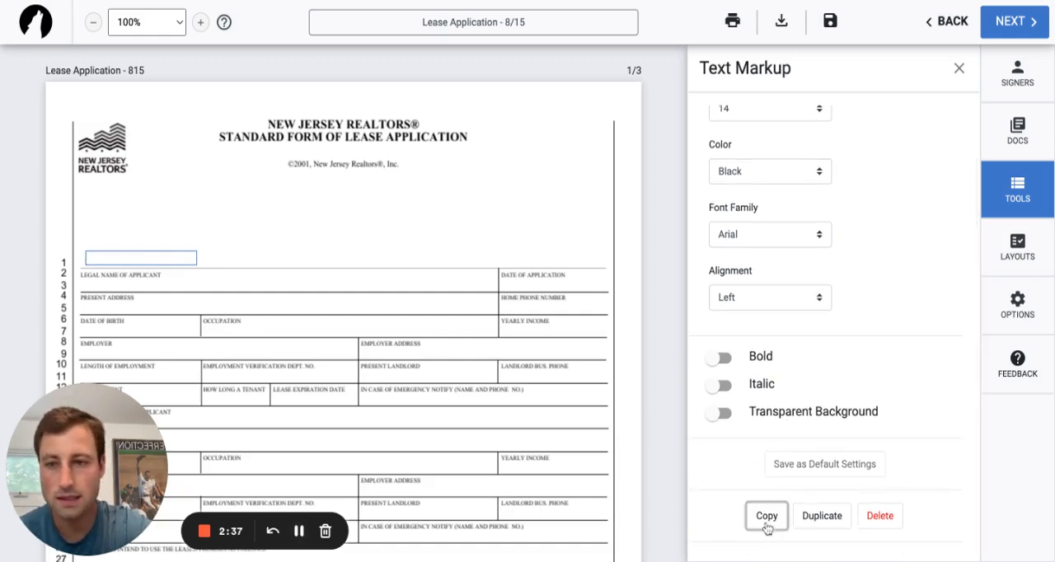
{"action": "left_click", "coordinate": [416, 276]}
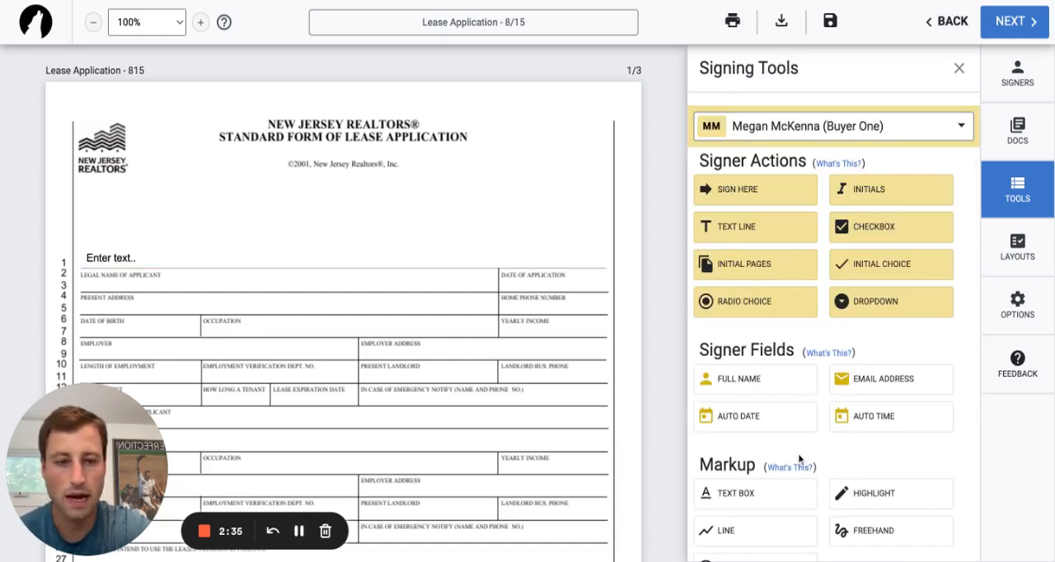
{"action": "scroll", "coordinate": [786, 477], "scroll_direction": "down", "scroll_amount": 1}
{"action": "left_click", "coordinate": [299, 530]}
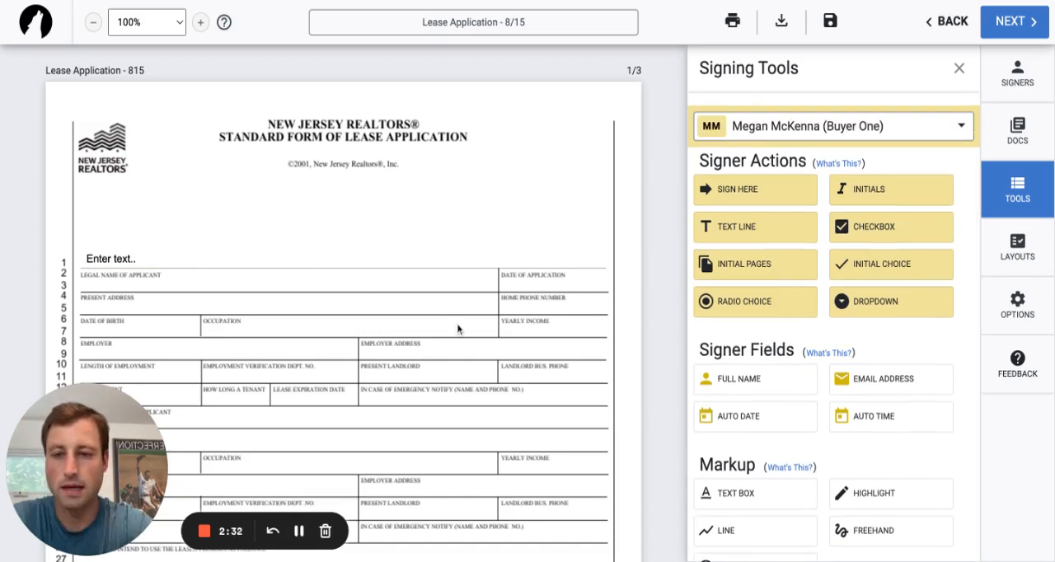
Paste copies of the text box above the Date of Application, Home Phone Number and Present Address labels.
{"action": "key", "text": "super+v"}
{"action": "left_click_drag", "start_coordinate": [485, 337], "coordinate": [593, 286]}
{"action": "key", "text": "super+v"}
{"action": "key", "text": "super+v"}
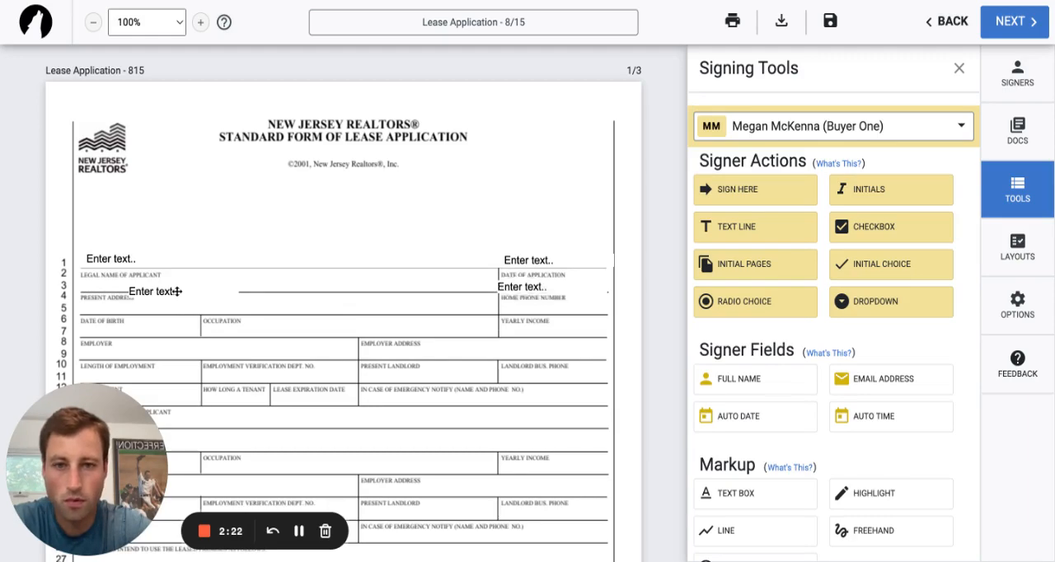
{"action": "left_click_drag", "start_coordinate": [176, 294], "coordinate": [130, 287]}
Look through the remaining fields of the lease application down to the signature section on page 3.
{"action": "scroll", "coordinate": [310, 334], "scroll_direction": "down", "scroll_amount": 3}
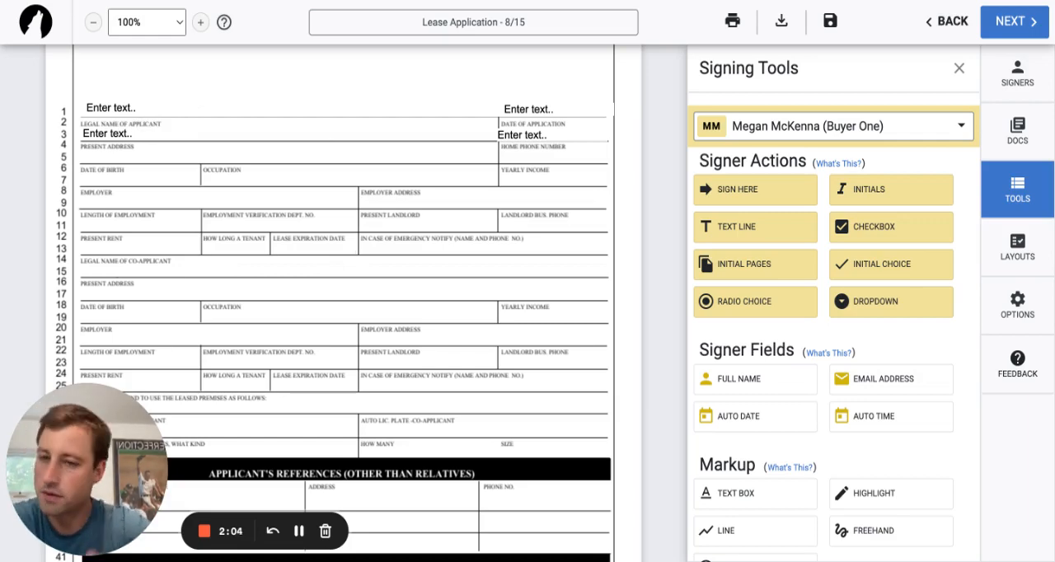
{"action": "scroll", "coordinate": [343, 305], "scroll_direction": "down", "scroll_amount": 3}
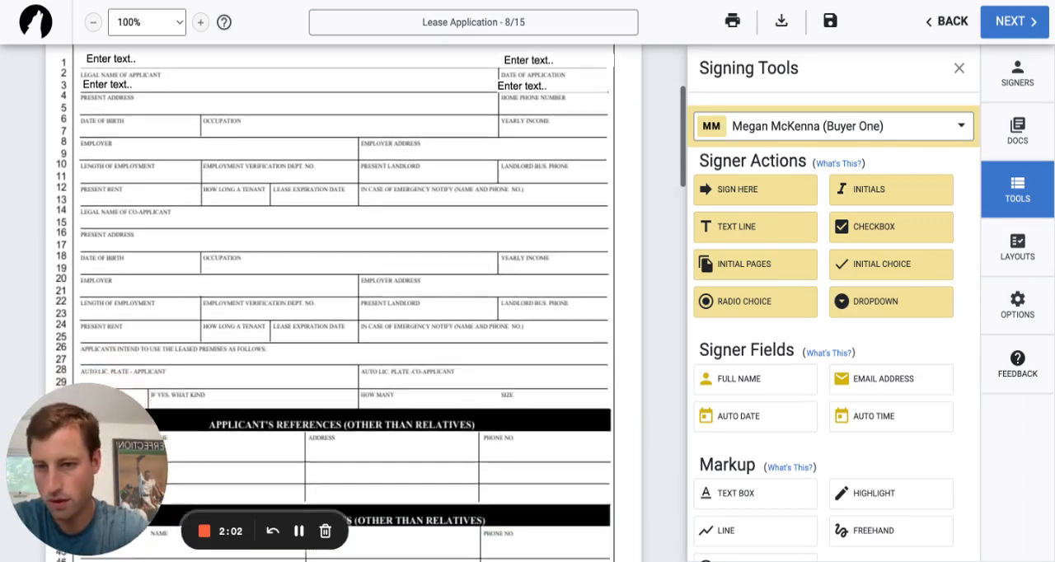
{"action": "scroll", "coordinate": [343, 305], "scroll_direction": "down", "scroll_amount": 1}
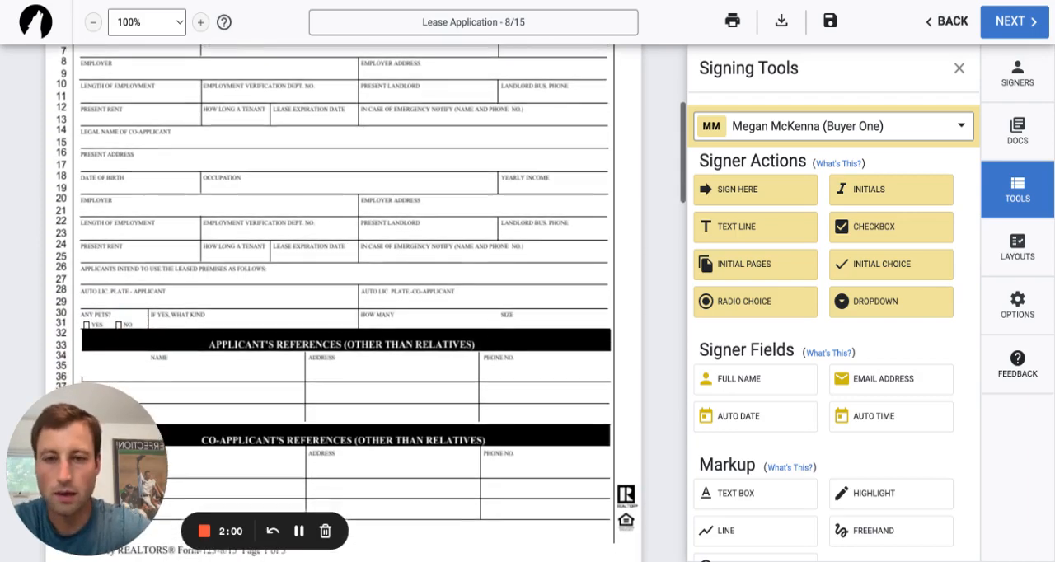
{"action": "scroll", "coordinate": [128, 278], "scroll_direction": "down", "scroll_amount": 1}
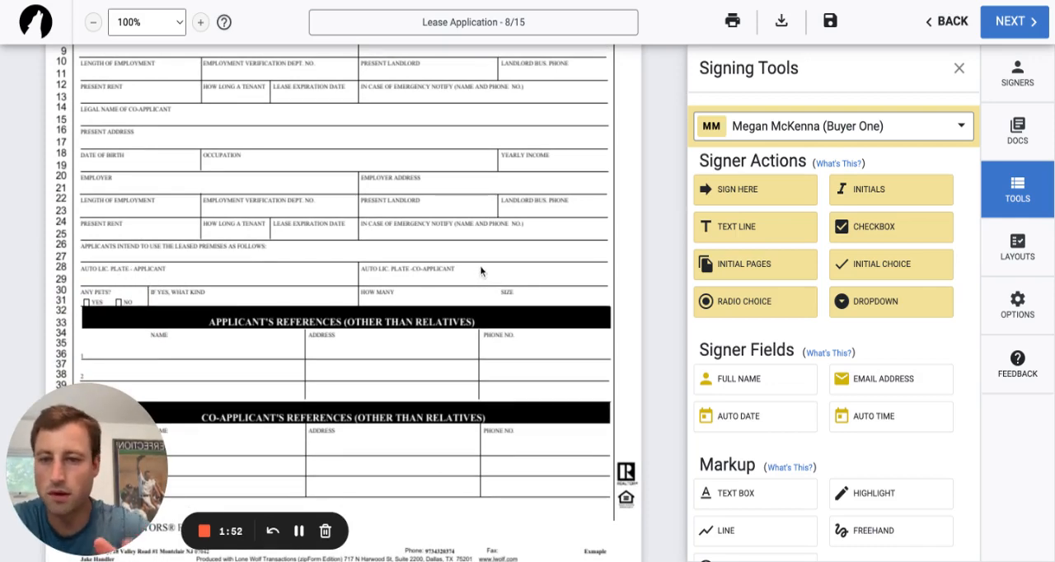
{"action": "scroll", "coordinate": [482, 271], "scroll_direction": "down", "scroll_amount": 3}
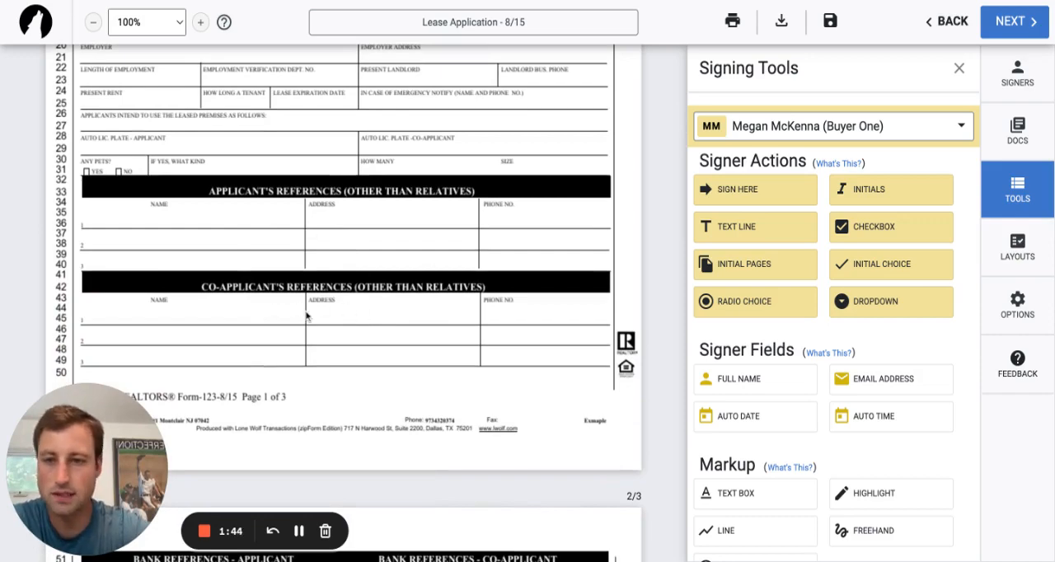
{"action": "scroll", "coordinate": [293, 321], "scroll_direction": "down", "scroll_amount": 8}
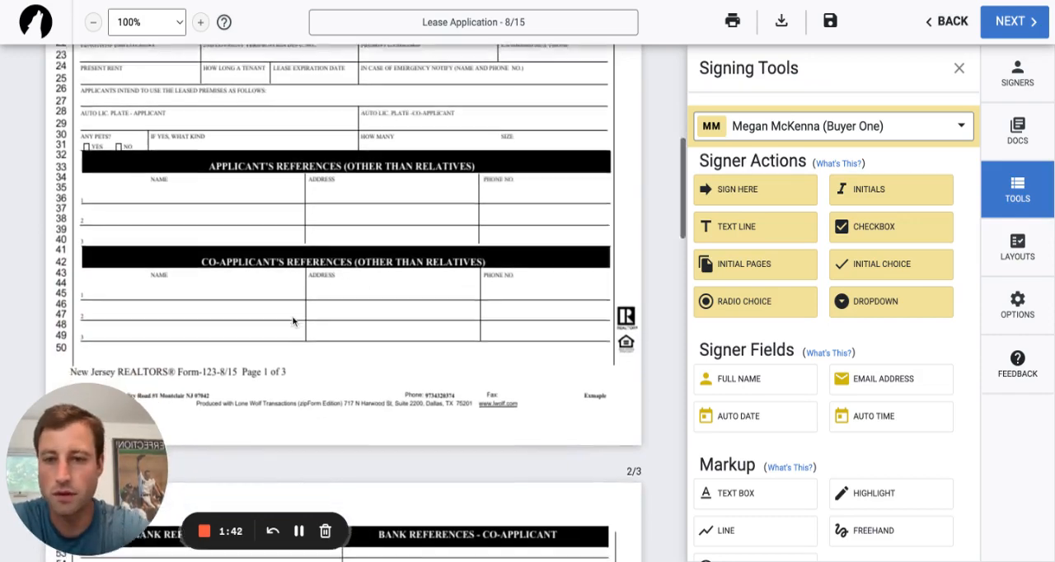
{"action": "scroll", "coordinate": [343, 303], "scroll_direction": "down", "scroll_amount": 3}
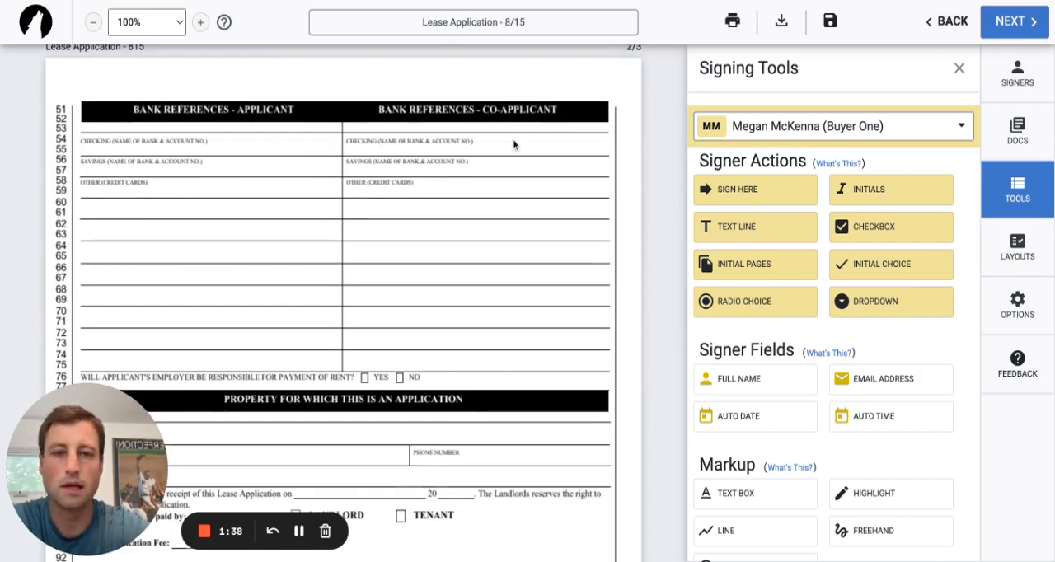
{"action": "scroll", "coordinate": [294, 252], "scroll_direction": "down", "scroll_amount": 12}
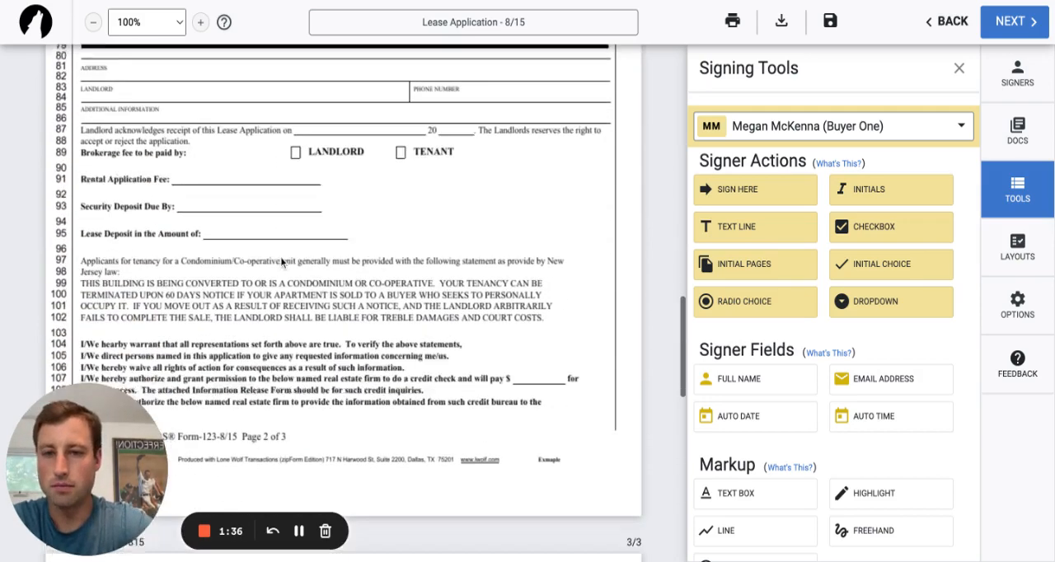
{"action": "scroll", "coordinate": [281, 262], "scroll_direction": "down", "scroll_amount": 12}
{"action": "scroll", "coordinate": [281, 262], "scroll_direction": "up", "scroll_amount": 3}
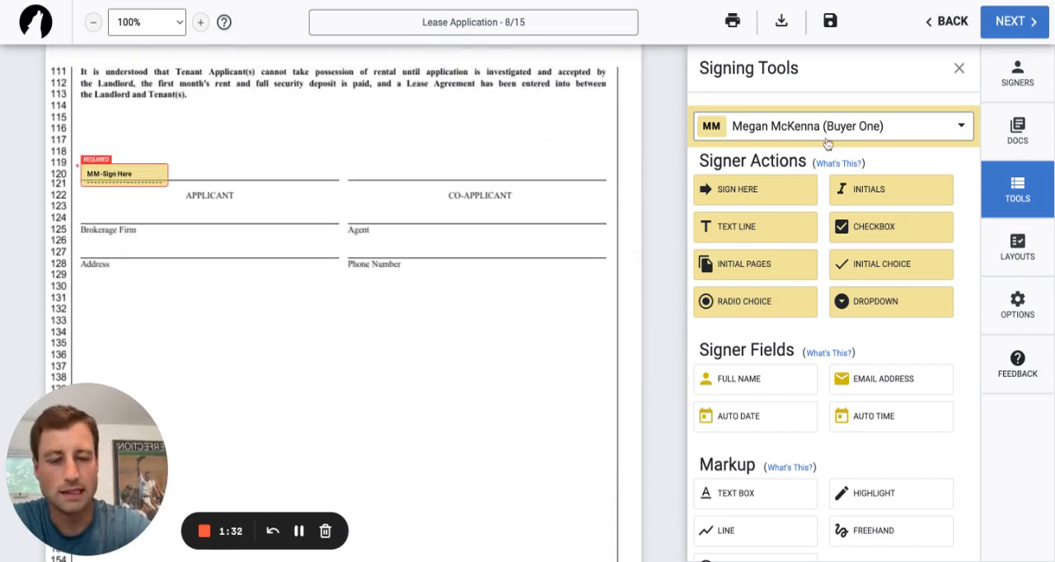
Switch the active signer to Myself and place your own dated signature on the Agent line of page 3.
{"action": "left_click", "coordinate": [861, 139]}
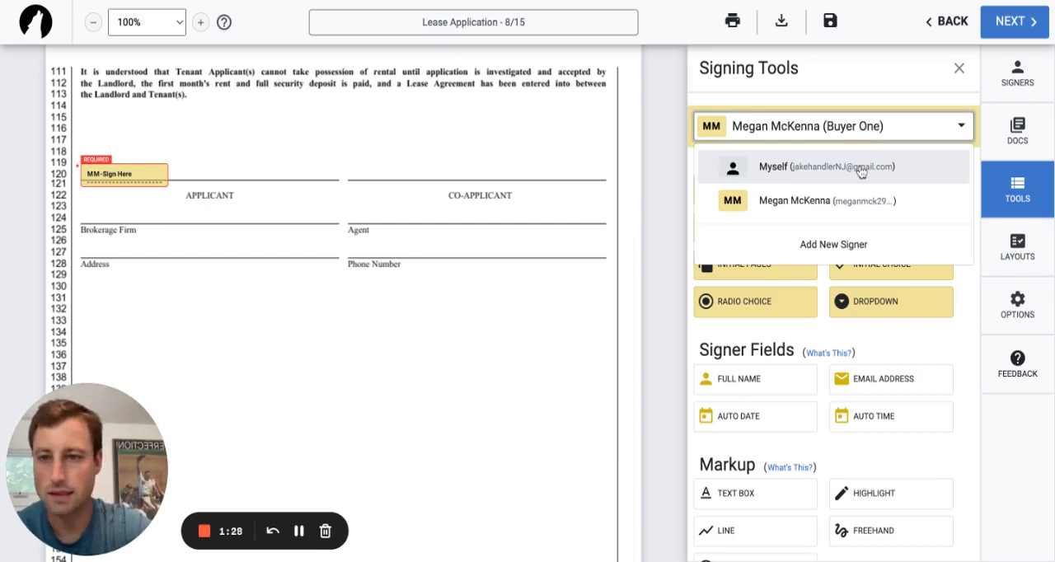
{"action": "left_click", "coordinate": [861, 169]}
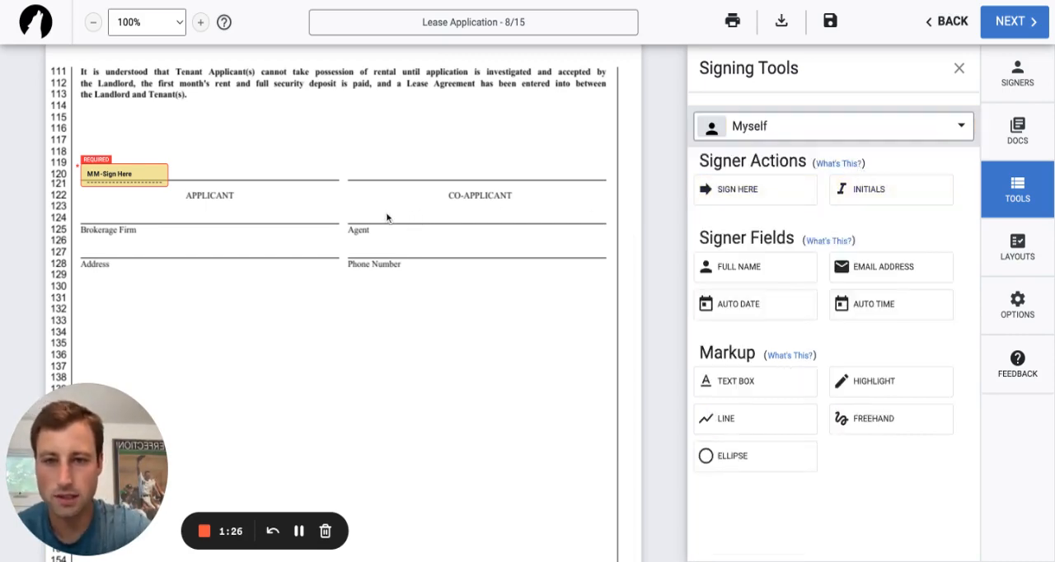
{"action": "left_click", "coordinate": [841, 132]}
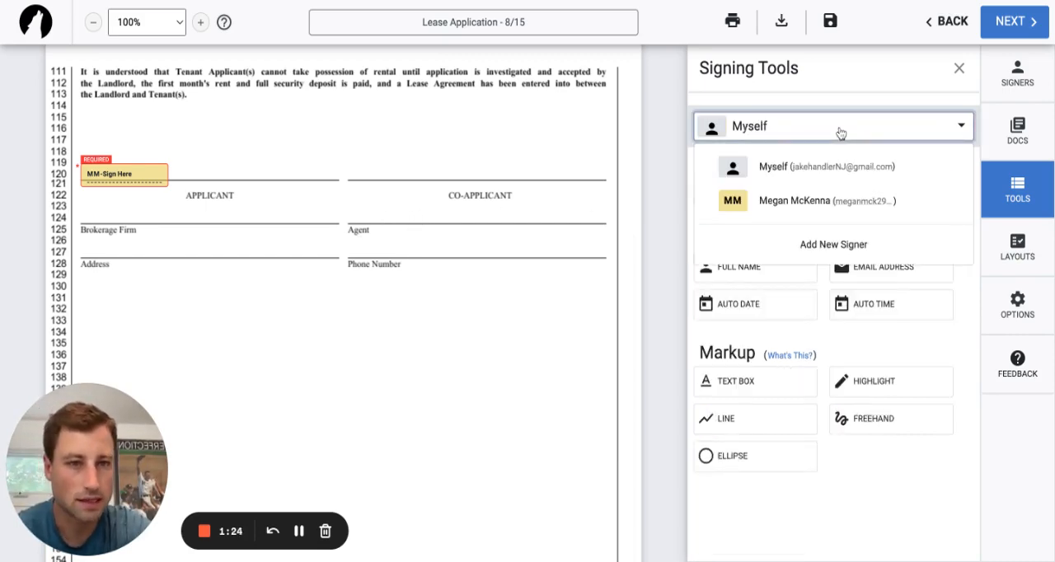
{"action": "left_click", "coordinate": [844, 170]}
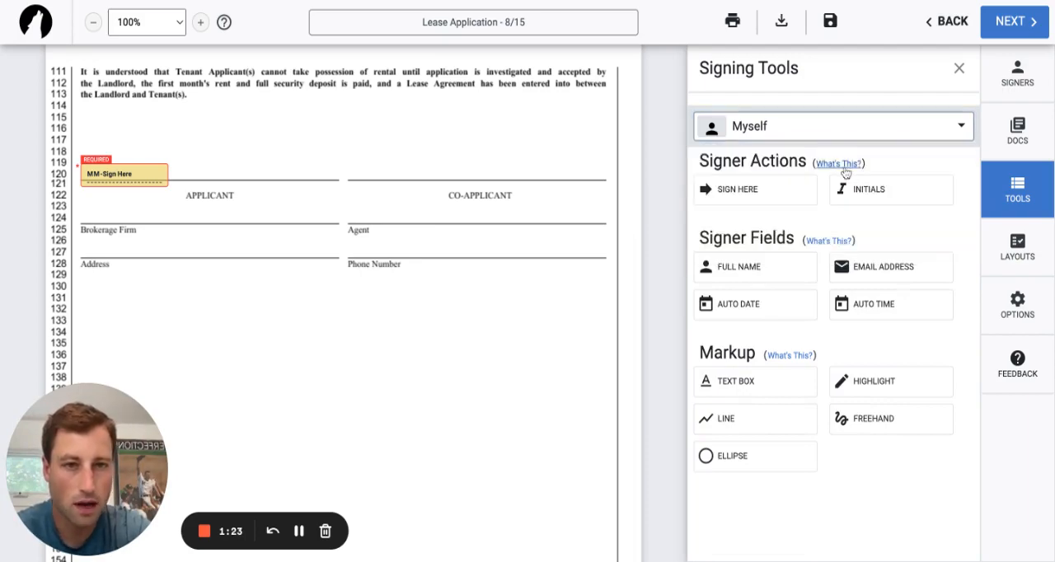
{"action": "left_click", "coordinate": [755, 195]}
{"action": "left_click", "coordinate": [594, 371]}
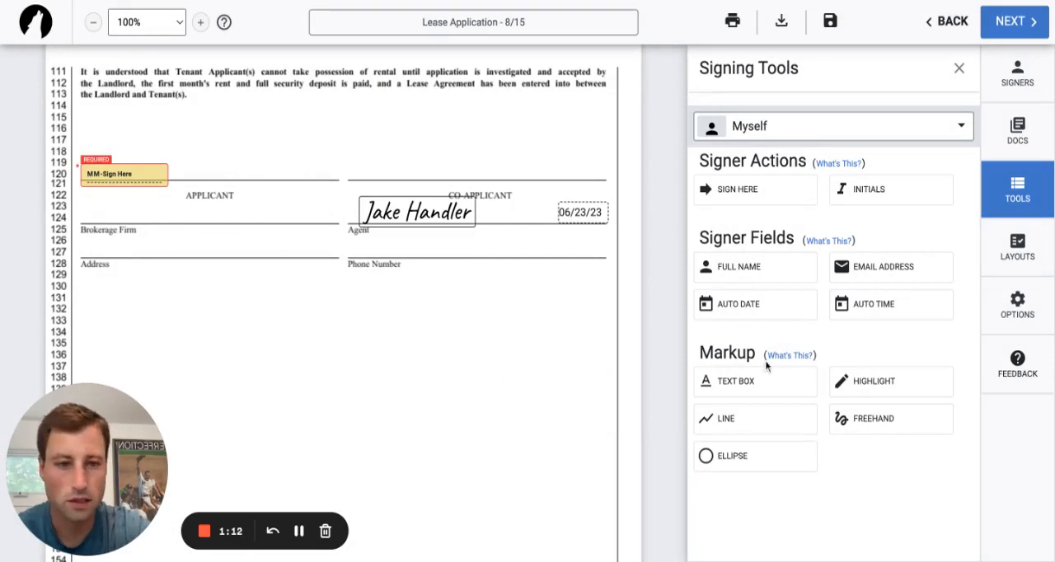
Add a text box on the Brokerage Firm line reading "Exp Realty LLC".
{"action": "left_click", "coordinate": [744, 383]}
{"action": "left_click", "coordinate": [145, 219]}
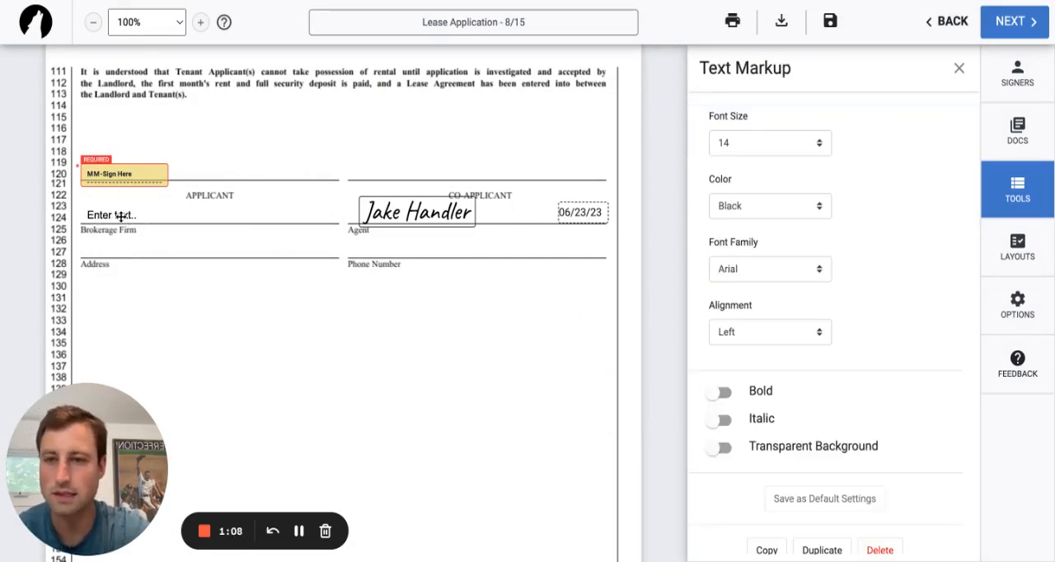
{"action": "left_click", "coordinate": [123, 215]}
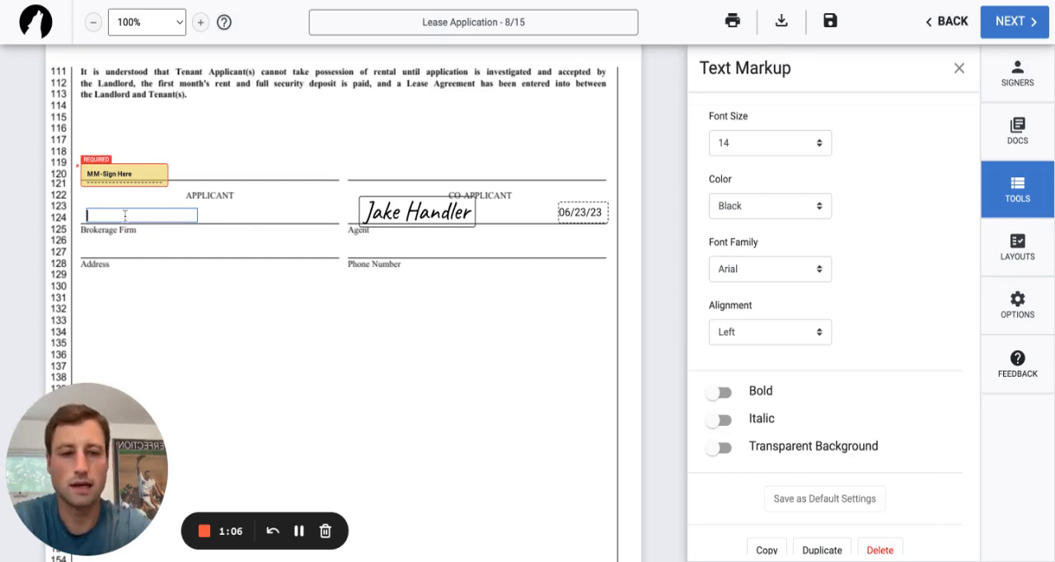
{"action": "type", "text": "Exp Realty LLC"}
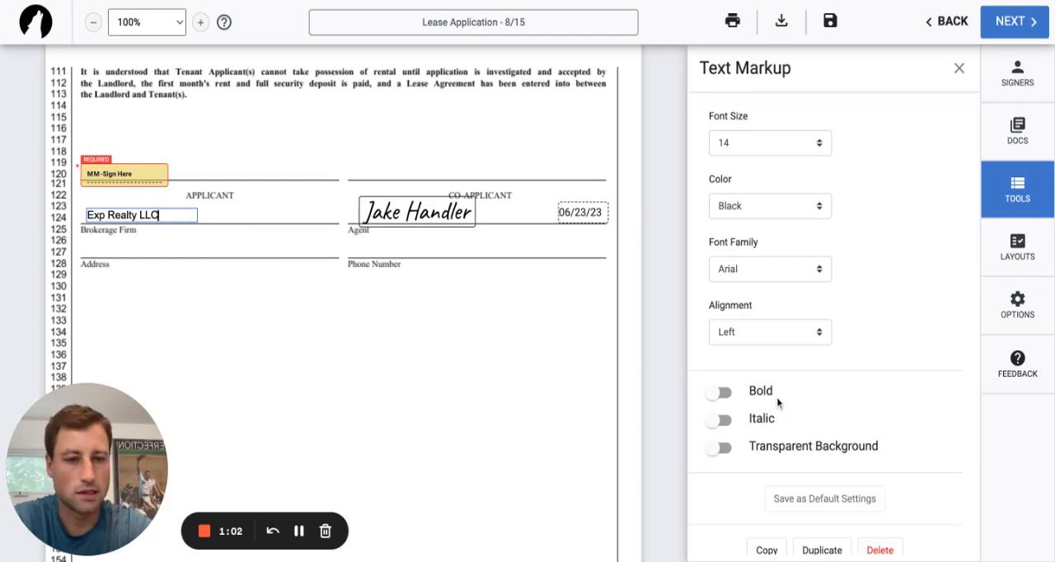
With Myself as the active signer, fill the Rental Application Fee text box on page 2 with $0.
{"action": "scroll", "coordinate": [933, 394], "scroll_direction": "down", "scroll_amount": 2}
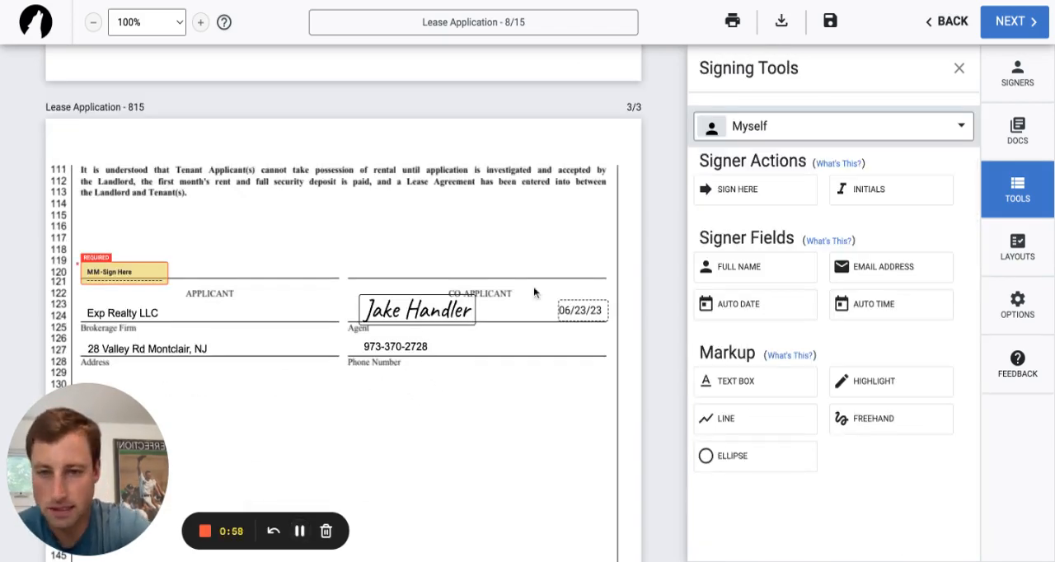
{"action": "left_click", "coordinate": [917, 132]}
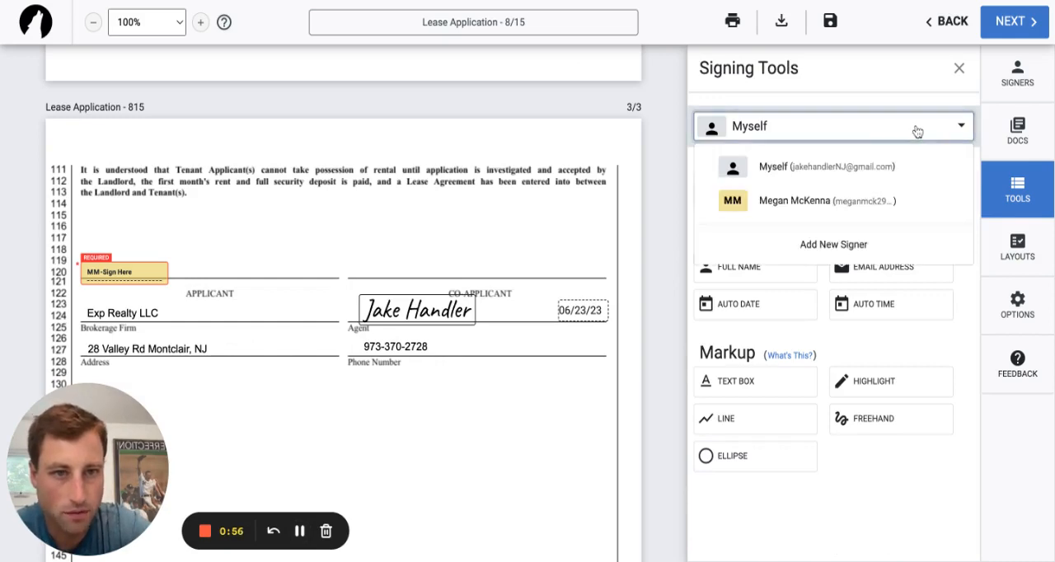
{"action": "left_click", "coordinate": [829, 168]}
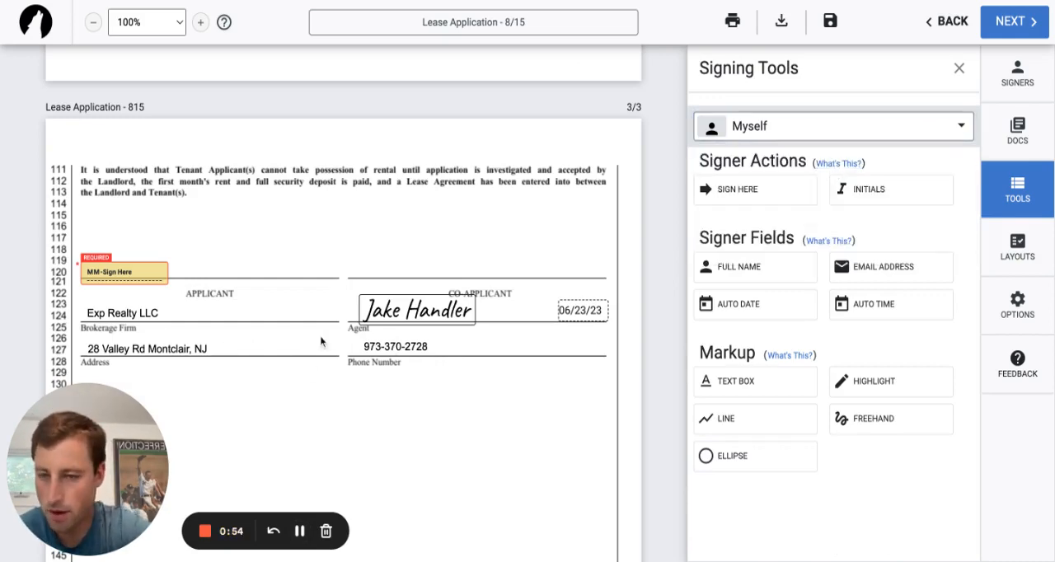
{"action": "scroll", "coordinate": [223, 330], "scroll_direction": "up", "scroll_amount": 5}
{"action": "scroll", "coordinate": [227, 307], "scroll_direction": "up", "scroll_amount": 1}
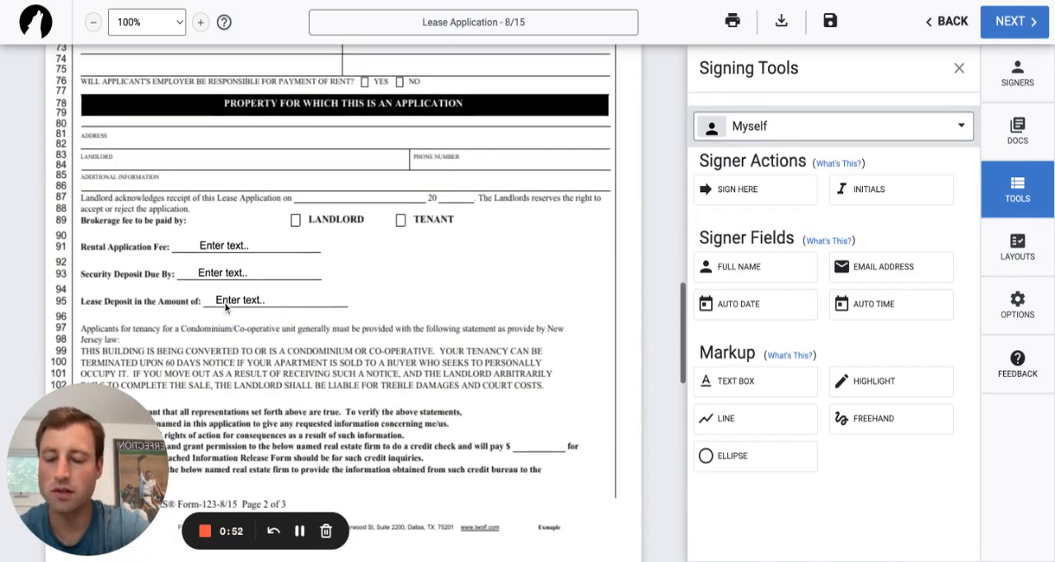
{"action": "left_click", "coordinate": [235, 245]}
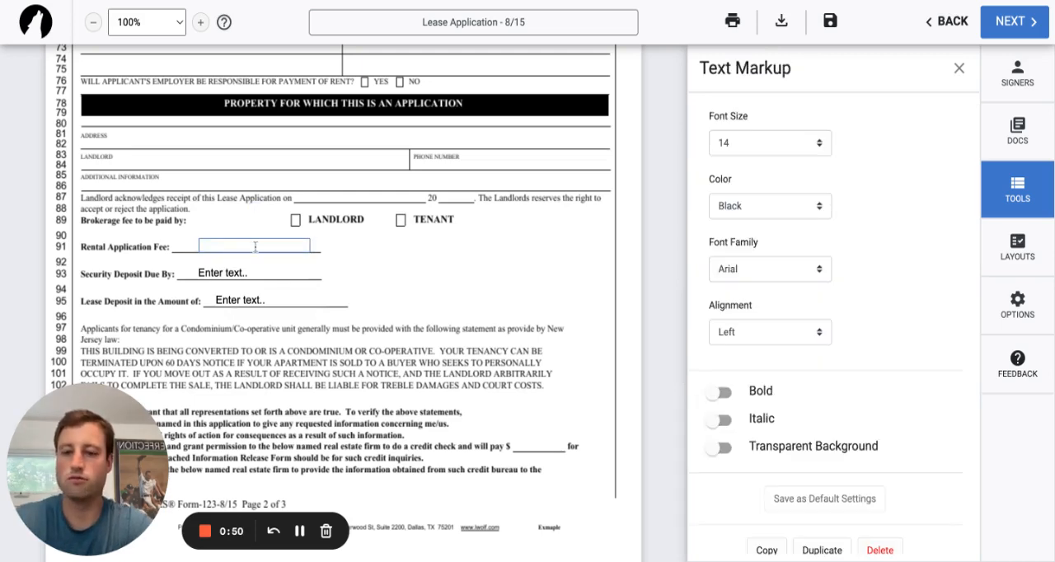
{"action": "left_click", "coordinate": [256, 246]}
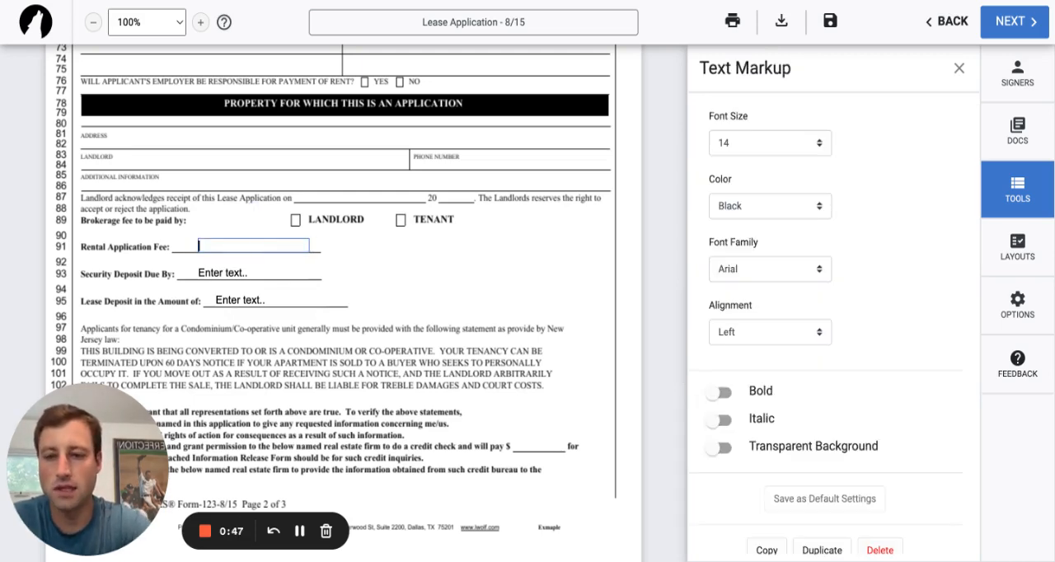
{"action": "type", "text": "$0"}
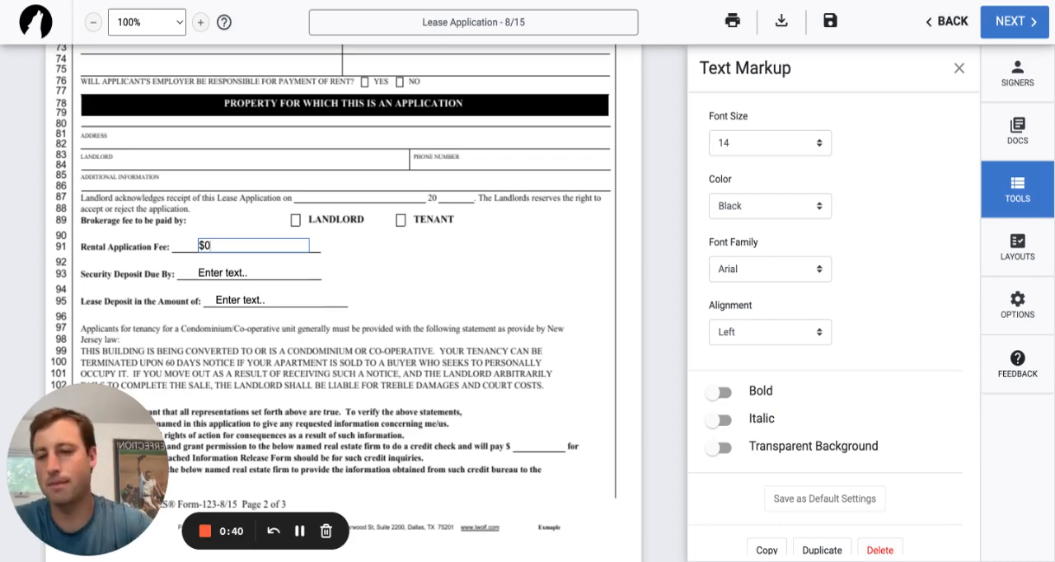
Fill the Security Deposit Due By text box with "July 1st, 2023".
{"action": "double_click", "coordinate": [240, 272]}
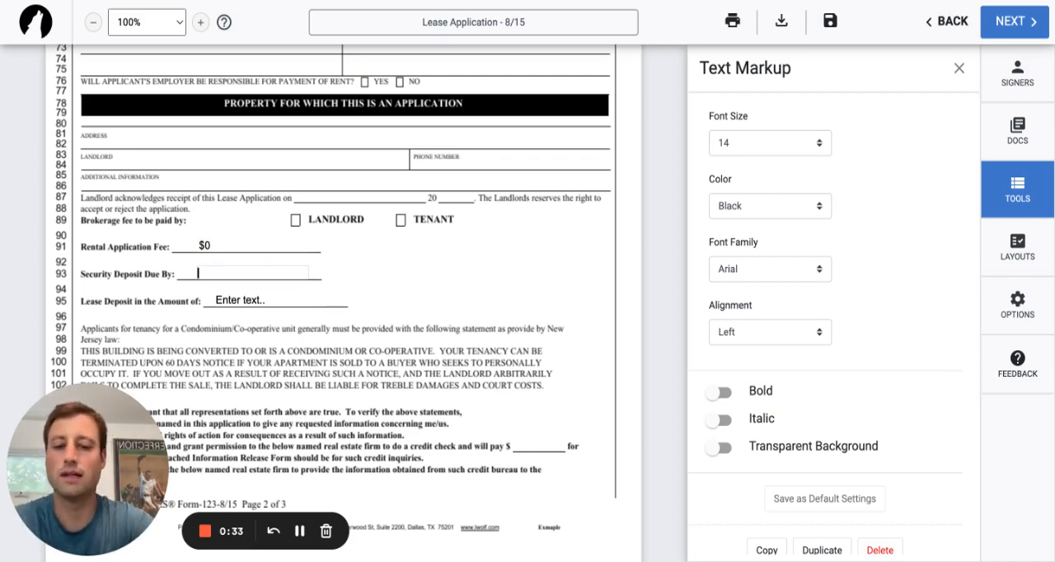
{"action": "type", "text": "July 1st"}
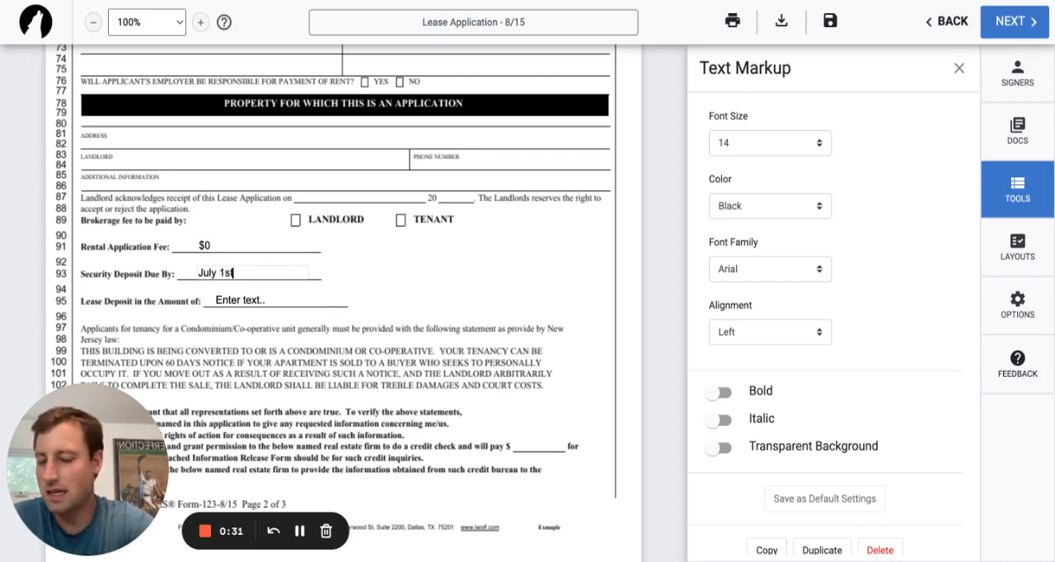
{"action": "type", "text": ", 2092"}
{"action": "key", "text": "BackSpace"}
{"action": "key", "text": "BackSpace"}
{"action": "key", "text": "BackSpace"}
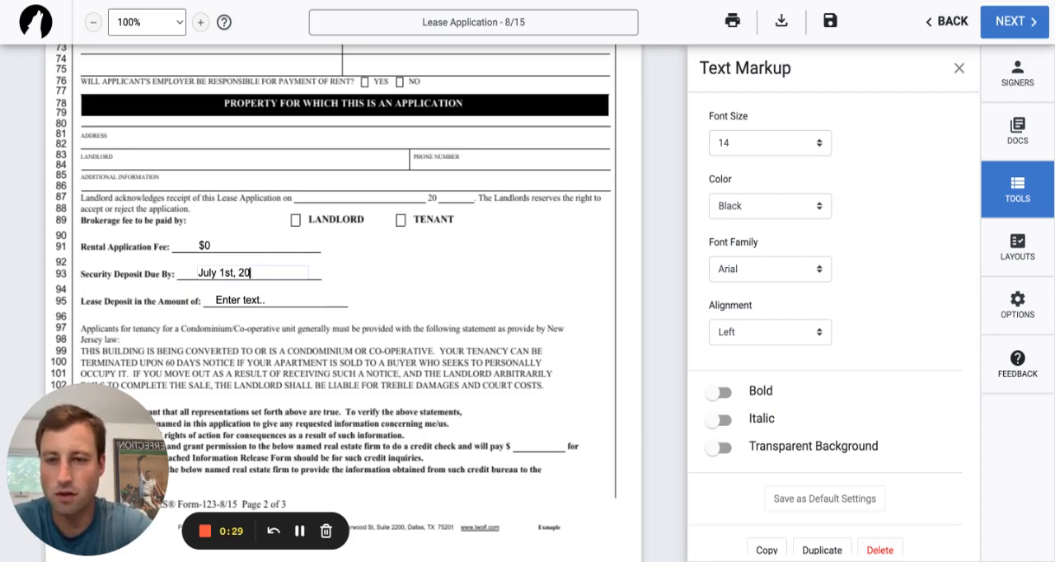
{"action": "type", "text": "23"}
Fill the Lease Deposit in the Amount of text box with $3500.
{"action": "left_click", "coordinate": [267, 299]}
{"action": "double_click", "coordinate": [267, 300]}
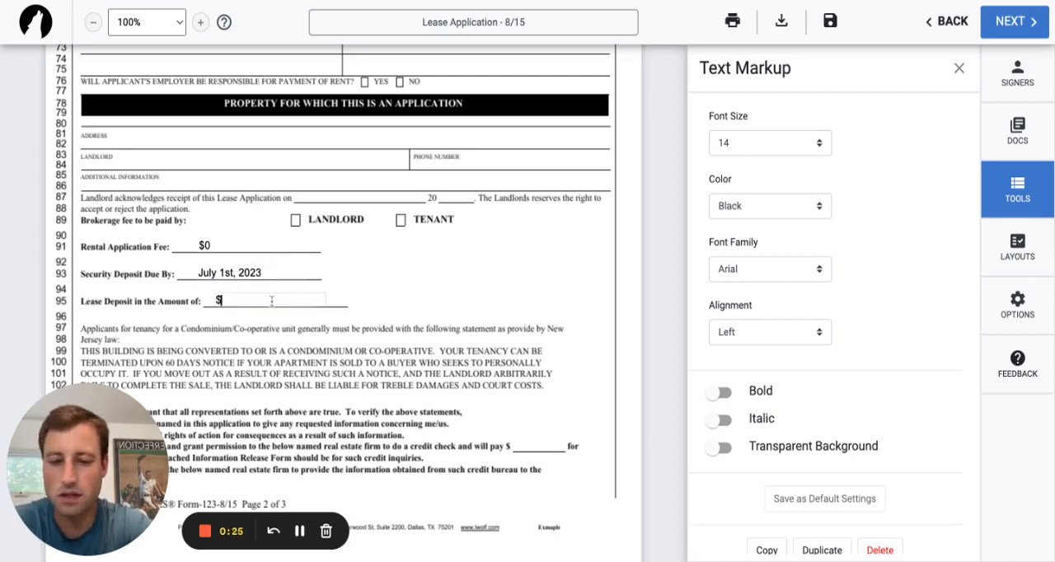
{"action": "type", "text": "$3500"}
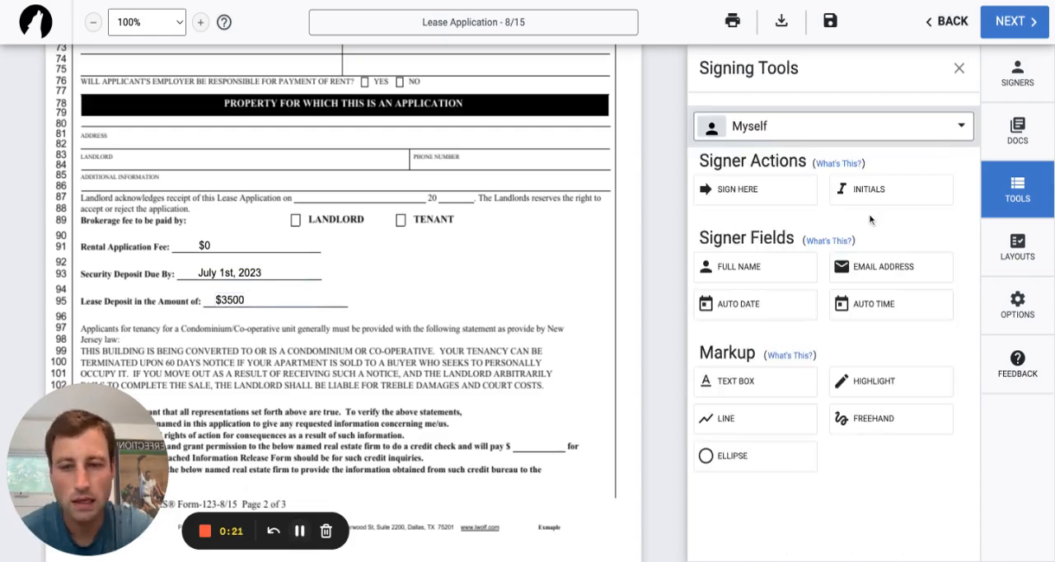
Proceed to the final signing setup and send the signing invitation with the default expiration and no reminders.
{"action": "left_click", "coordinate": [1029, 23]}
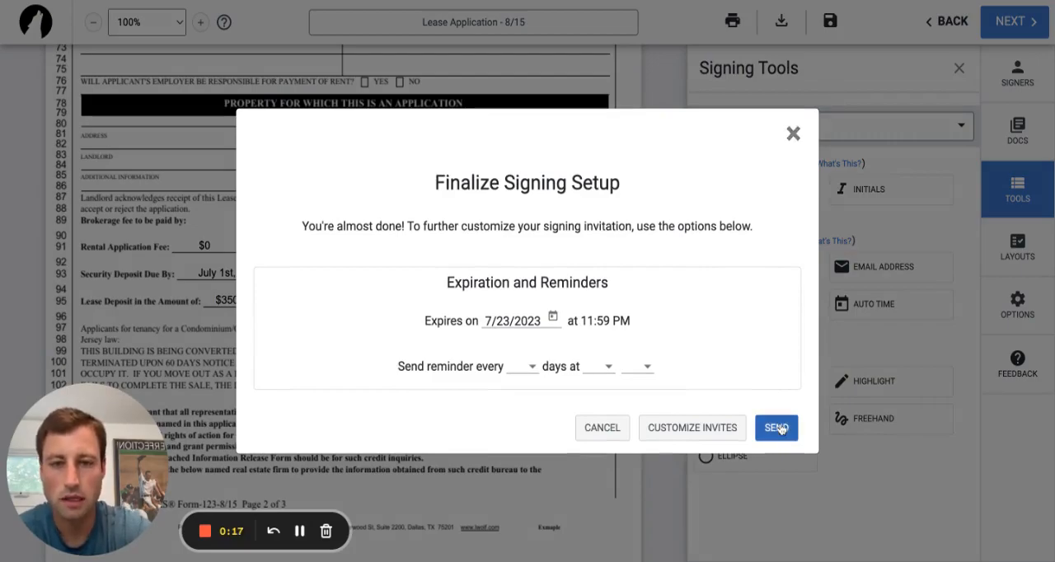
{"action": "left_click", "coordinate": [777, 428]}
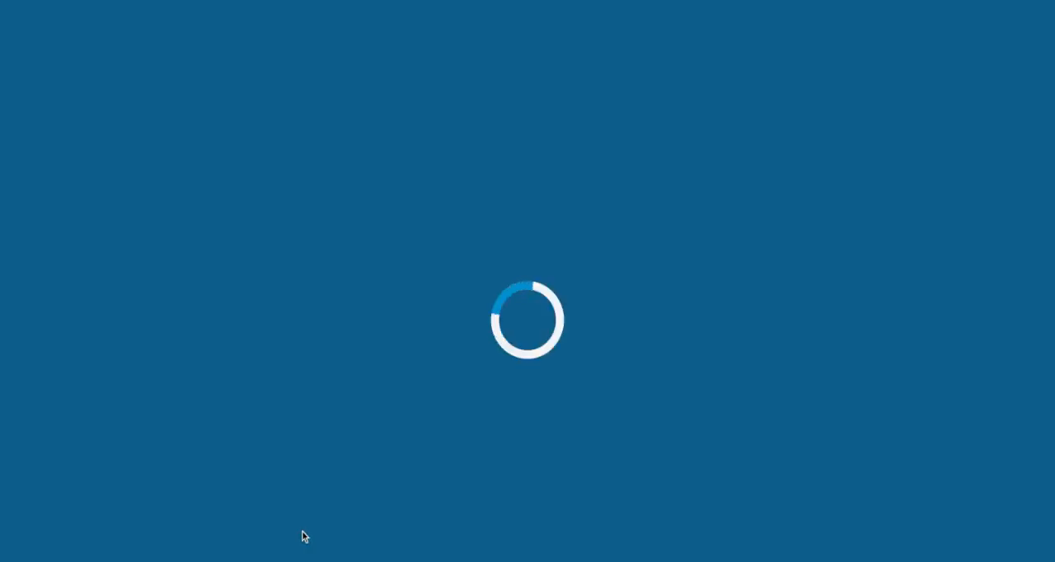